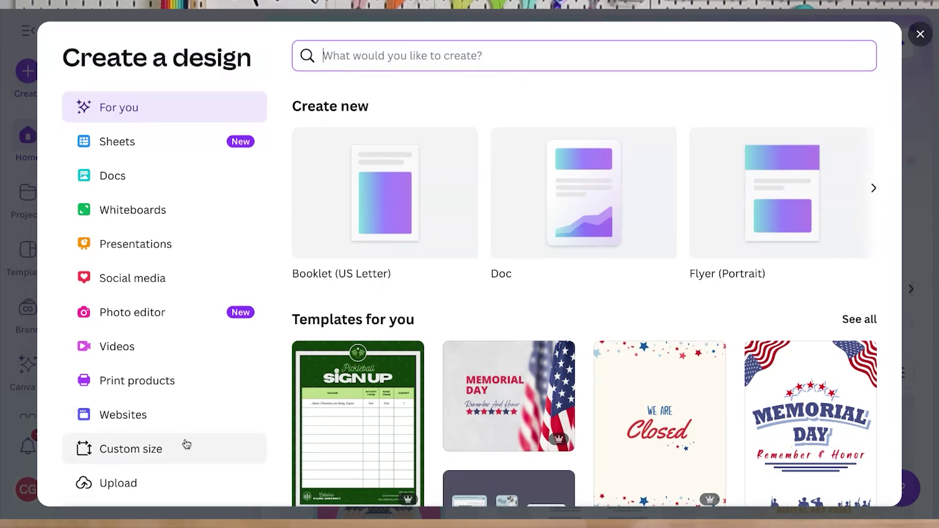
- Start a new blank design at the recent 11 × 17 in custom size
left_click(140, 449)
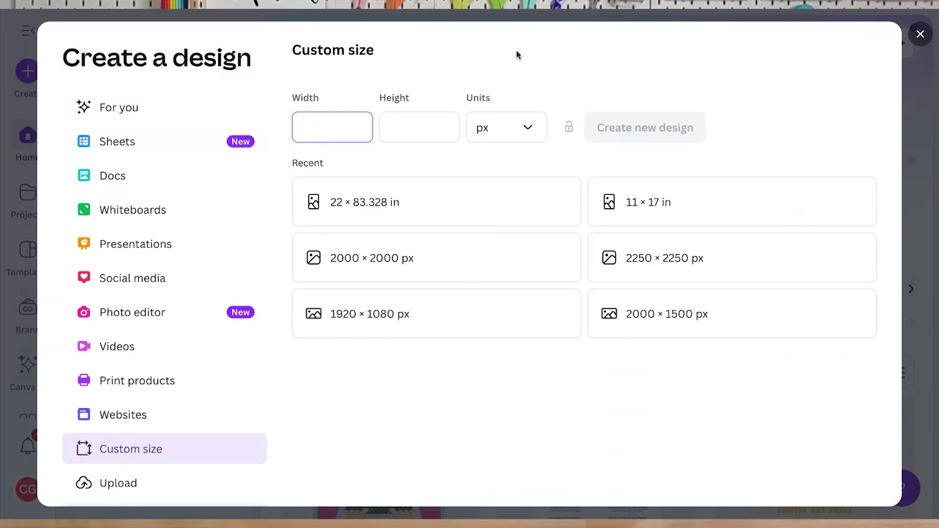
left_click(685, 208)
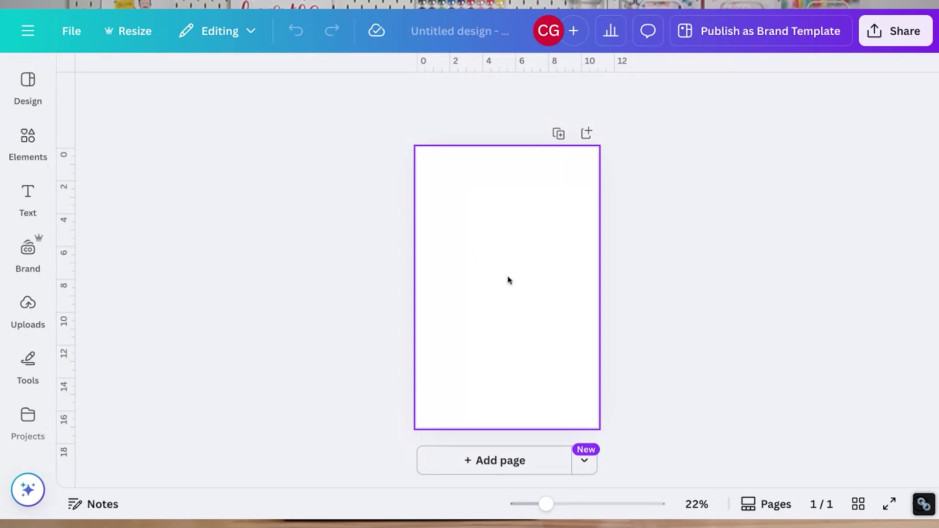
- Add the uploaded Summer Camp Squad image and drag it into the page's top-left corner
left_click(28, 308)
scroll(161, 411, "down", 1)
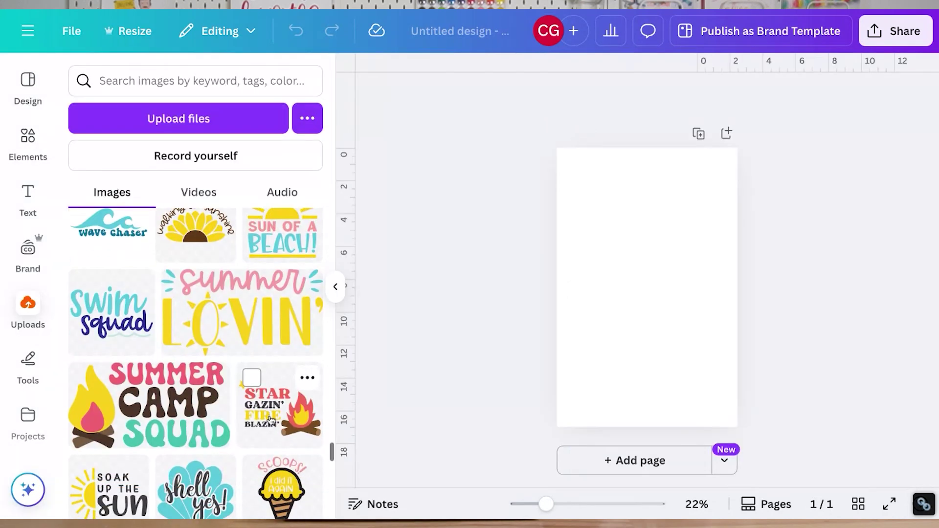
left_click(160, 413)
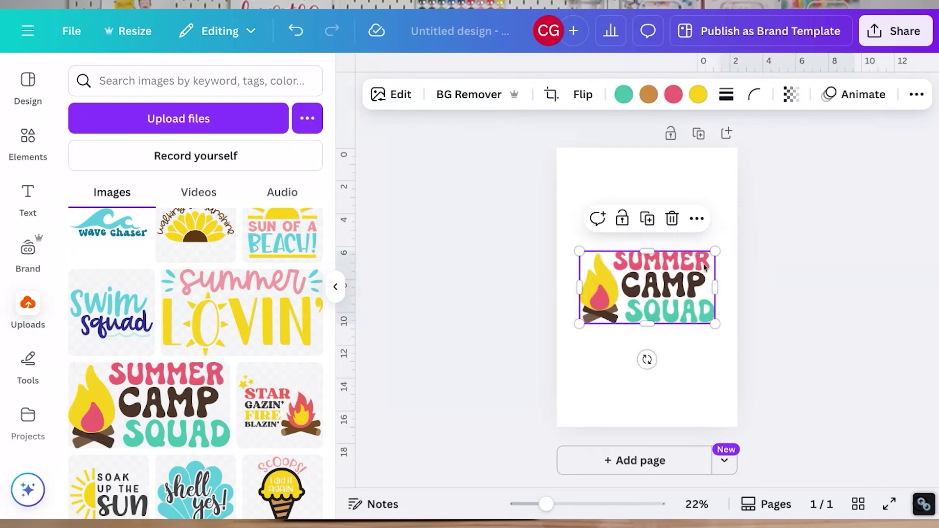
left_click_drag(682, 286, 661, 184)
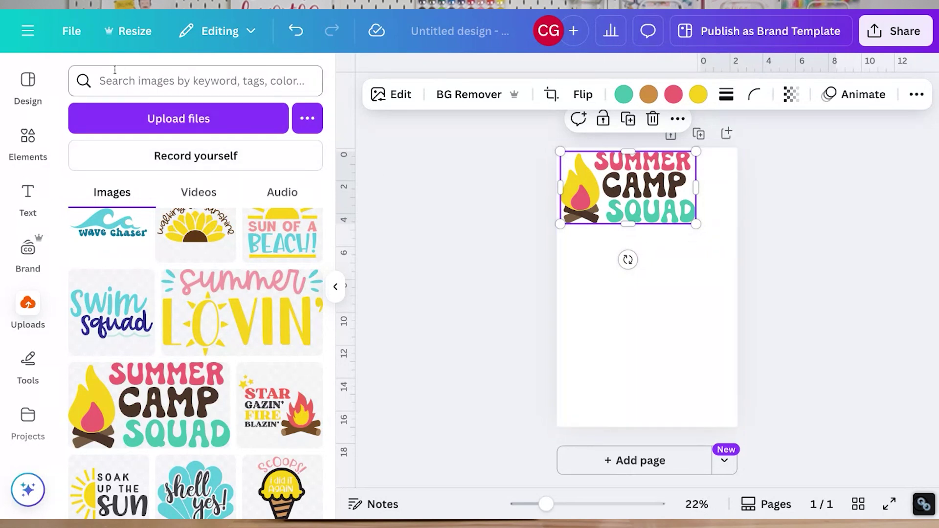
- Resize the Summer Camp Squad image to 8 in wide with its aspect ratio locked
left_click(73, 35)
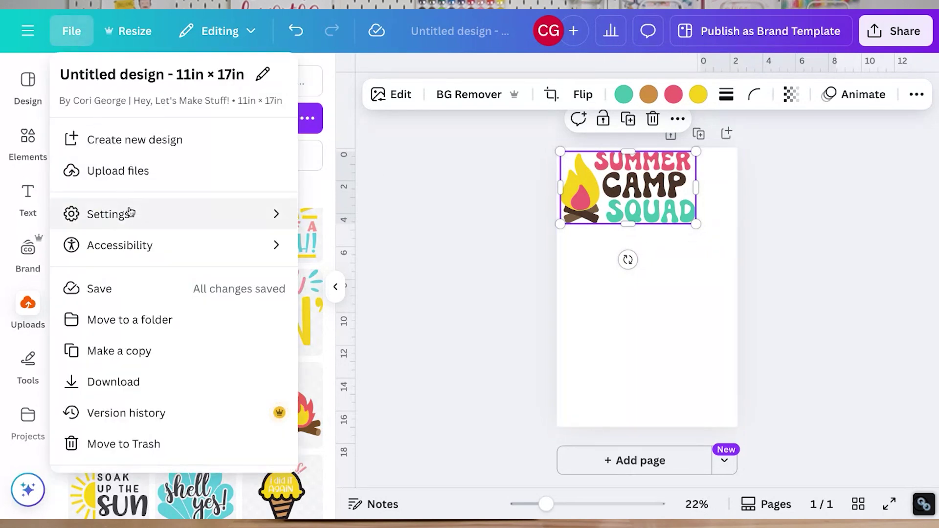
mouse_move(285, 225)
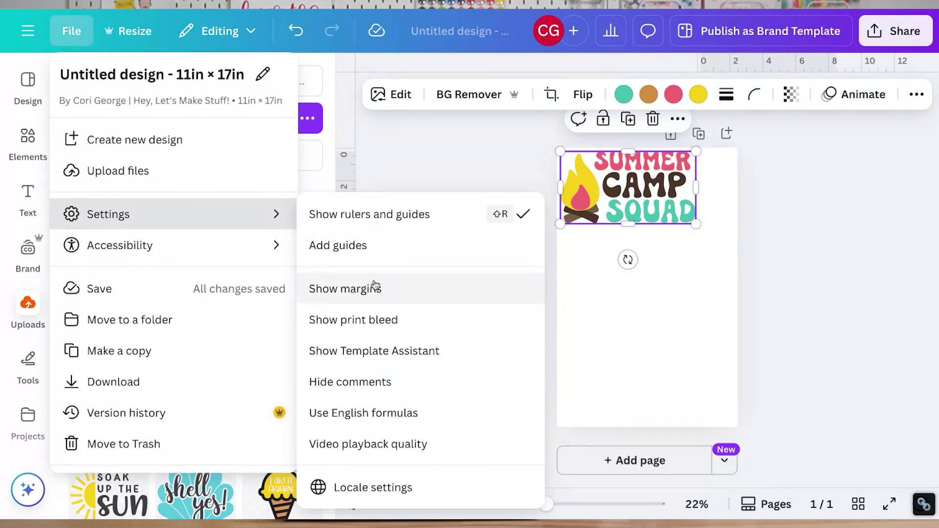
left_click(615, 213)
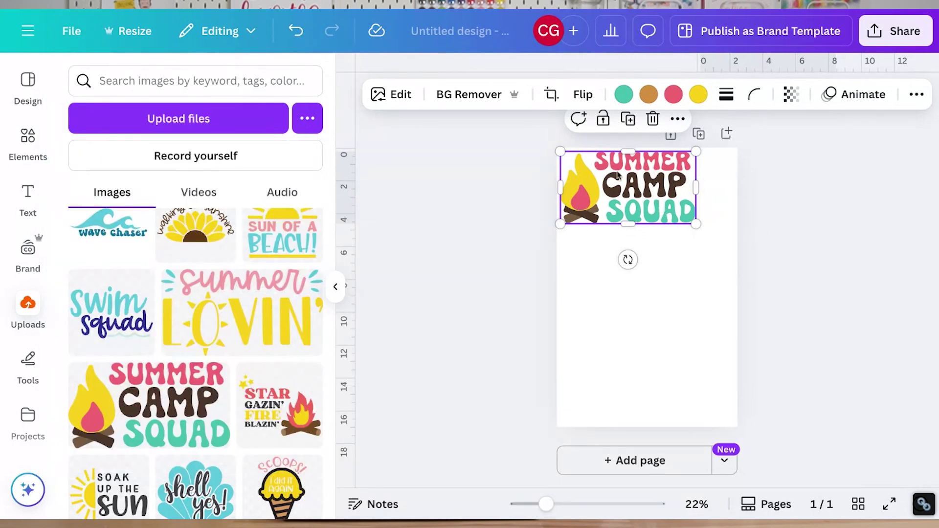
left_click(916, 94)
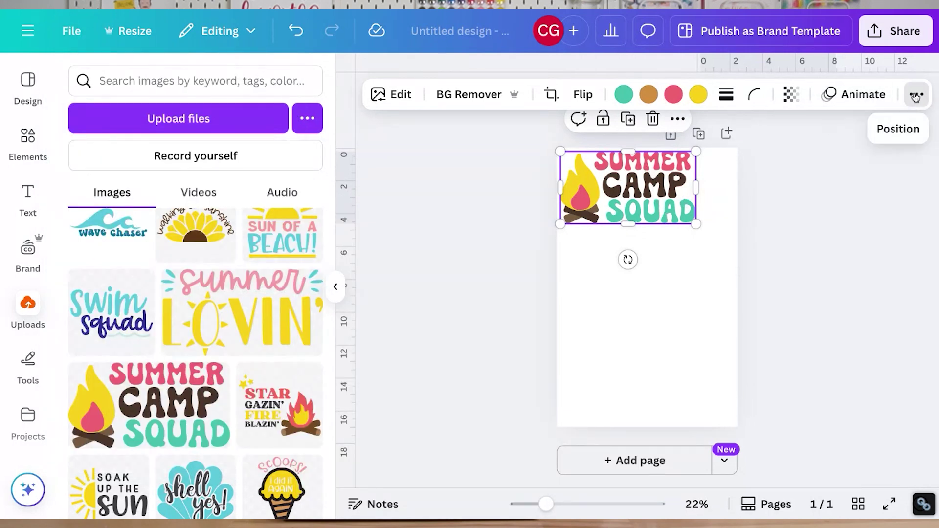
left_click(907, 131)
scroll(228, 337, "down", 1)
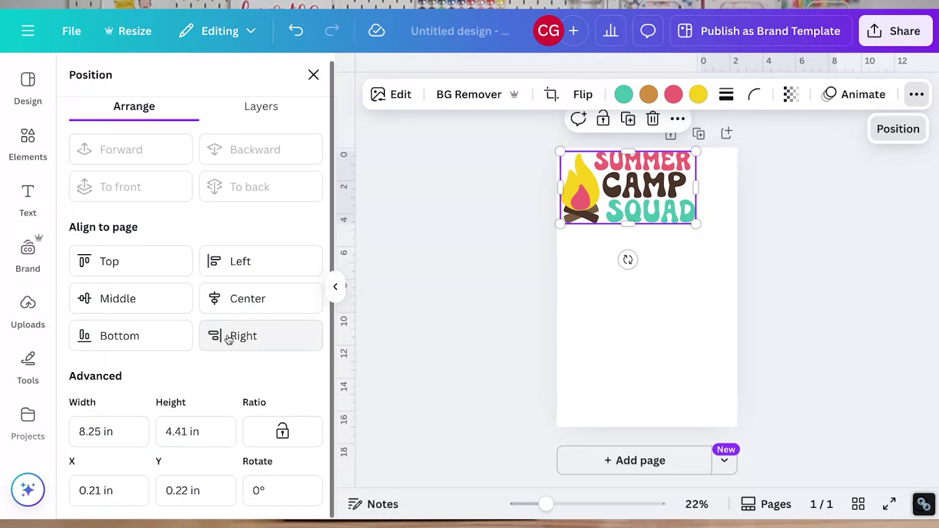
left_click(125, 432)
type("0")
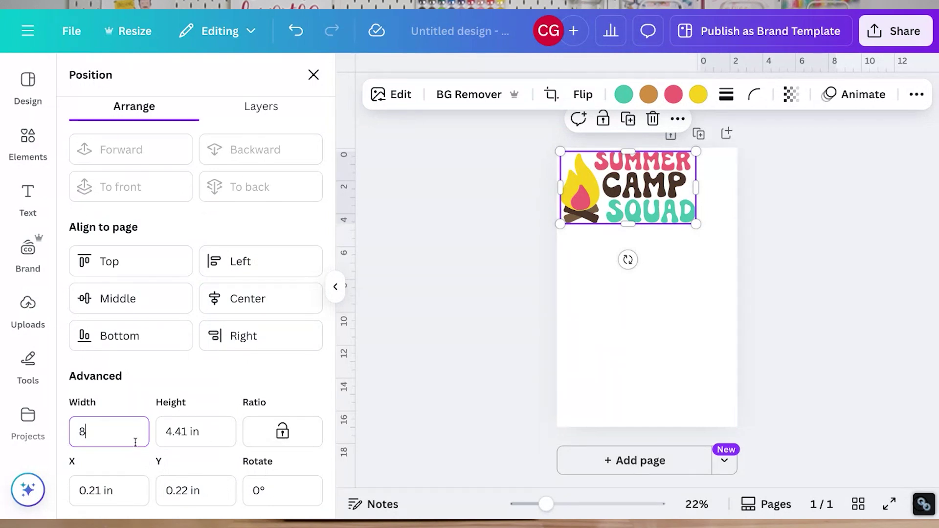
type("8.25")
left_click(282, 432)
left_click(131, 432)
type("8")
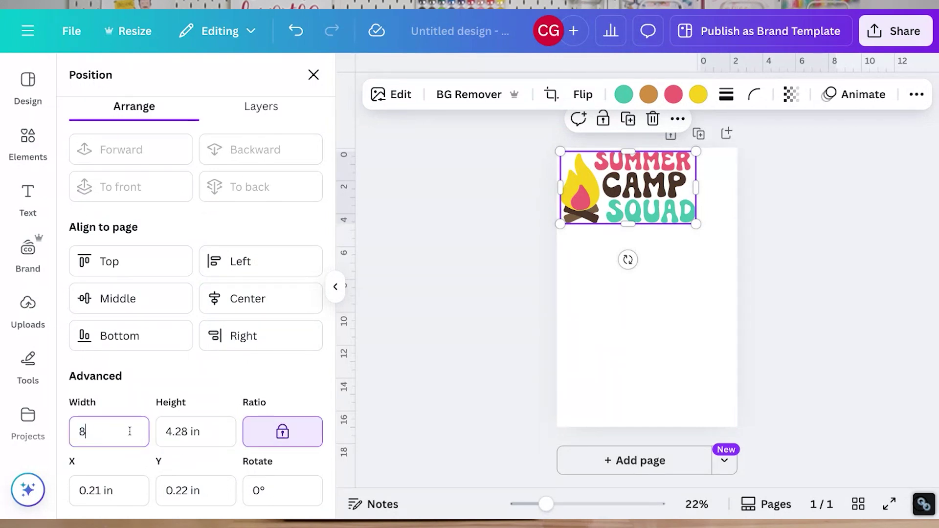
key("Return")
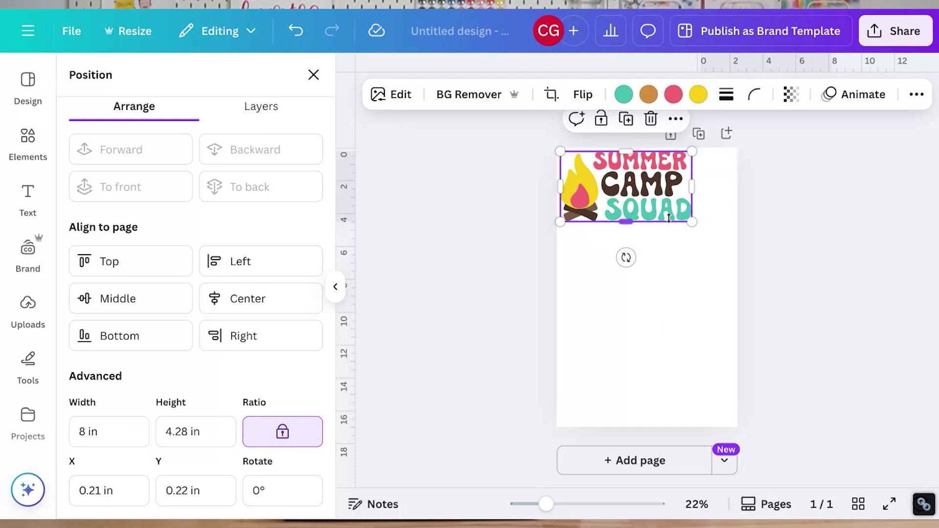
- Duplicate the image twice, stacking the copies beneath the original for three in total
key("ctrl+d")
left_click_drag(678, 195, 677, 264)
key("ctrl+d")
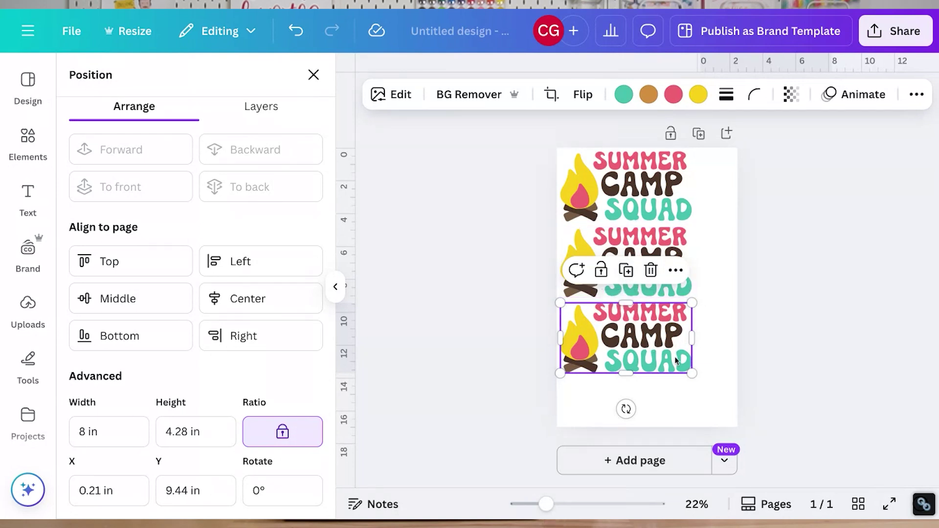
key("Escape")
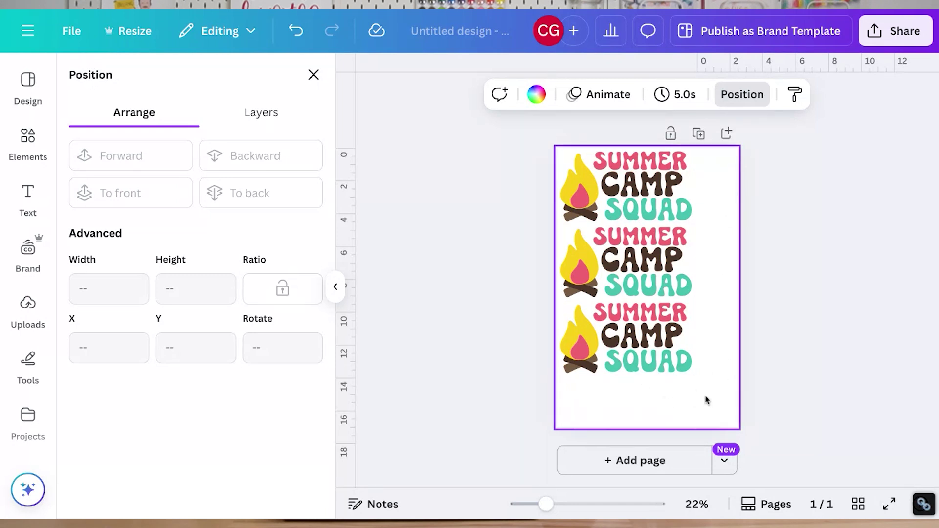
- Add the Hello Sunshine image, remove its background, and crop empty space from top and bottom
left_click(28, 307)
scroll(196, 355, "down", 5)
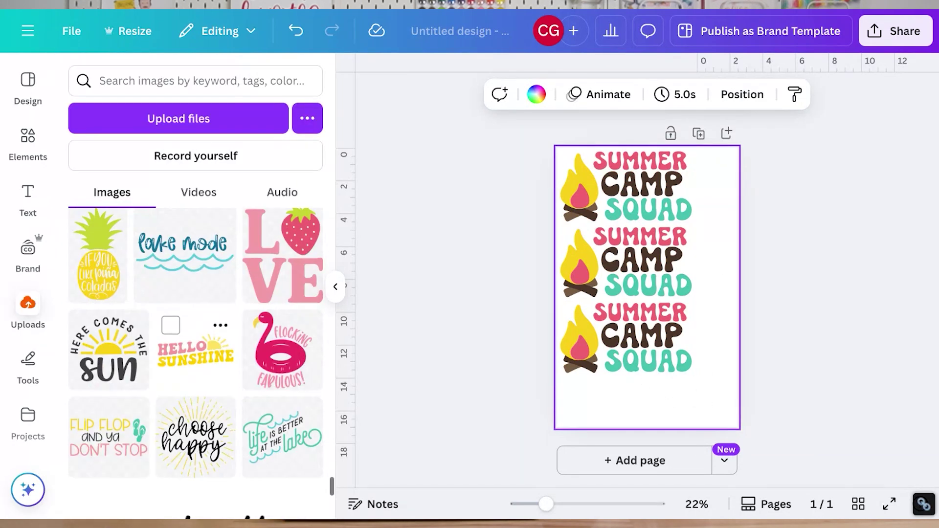
left_click(197, 356)
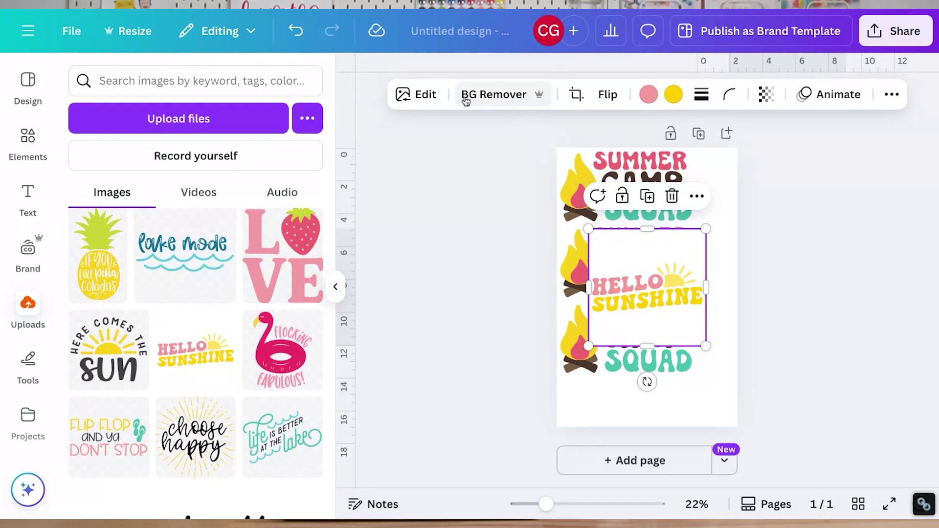
left_click(493, 98)
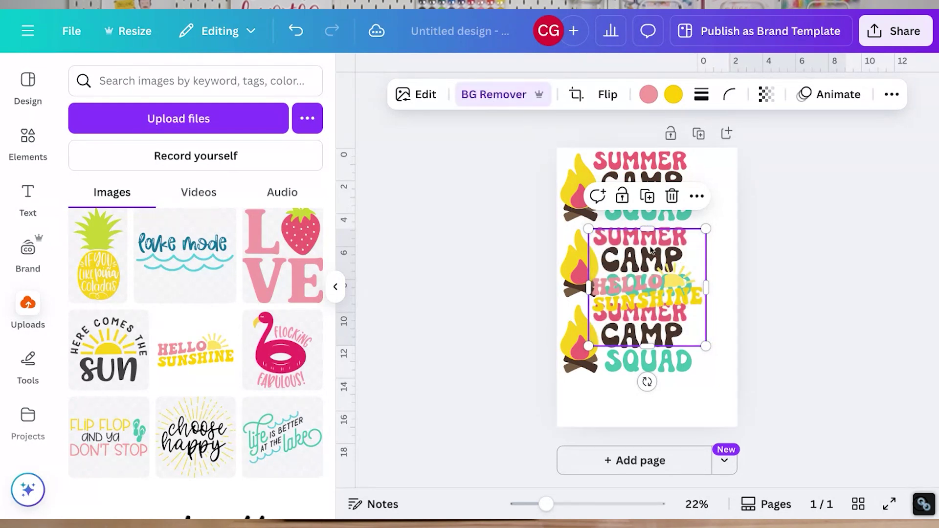
left_click_drag(647, 228, 648, 257)
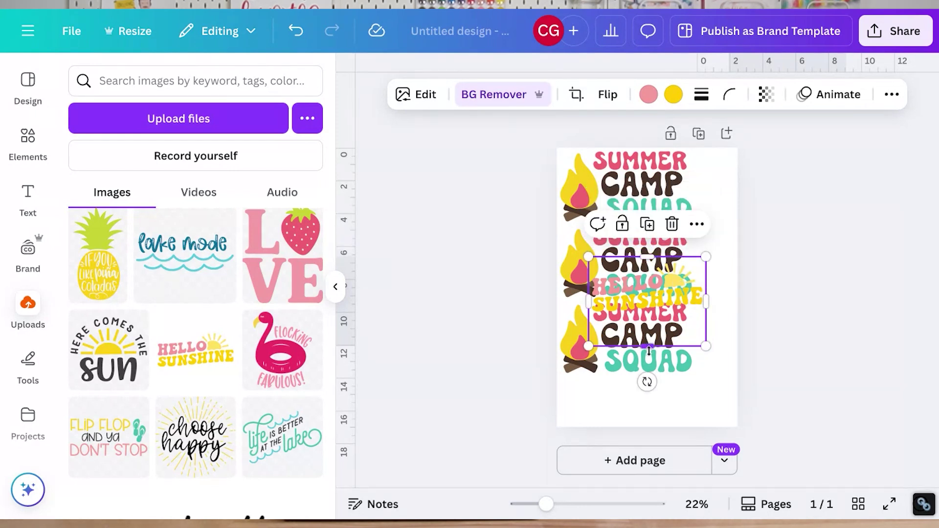
left_click_drag(649, 350, 646, 324)
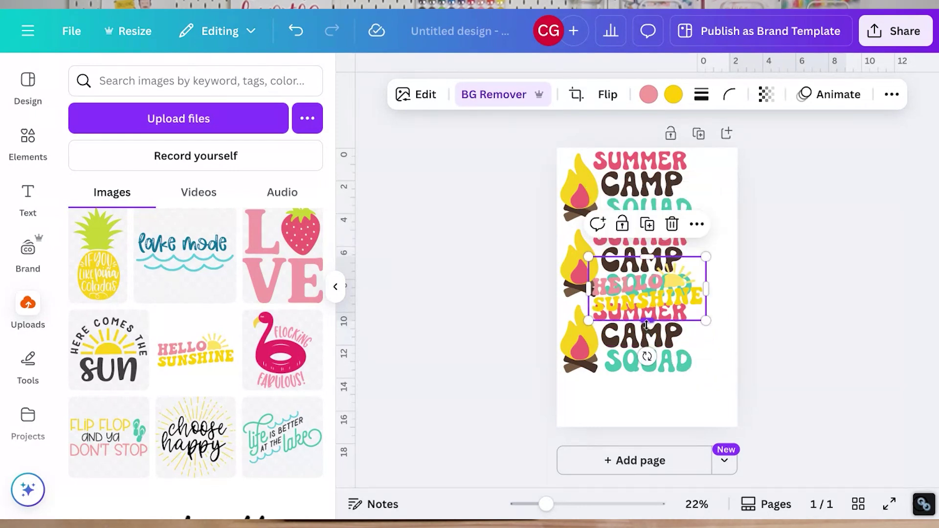
- Rotate Hello Sunshine sideways, shrink it, and fit it against the top-right edge
left_click_drag(648, 357, 545, 291)
left_click_drag(650, 291, 712, 211)
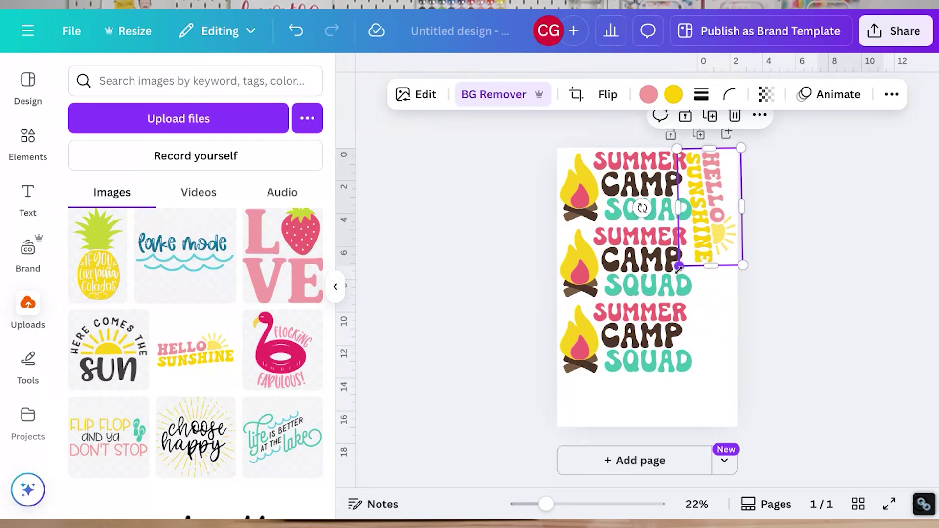
left_click_drag(679, 267, 697, 231)
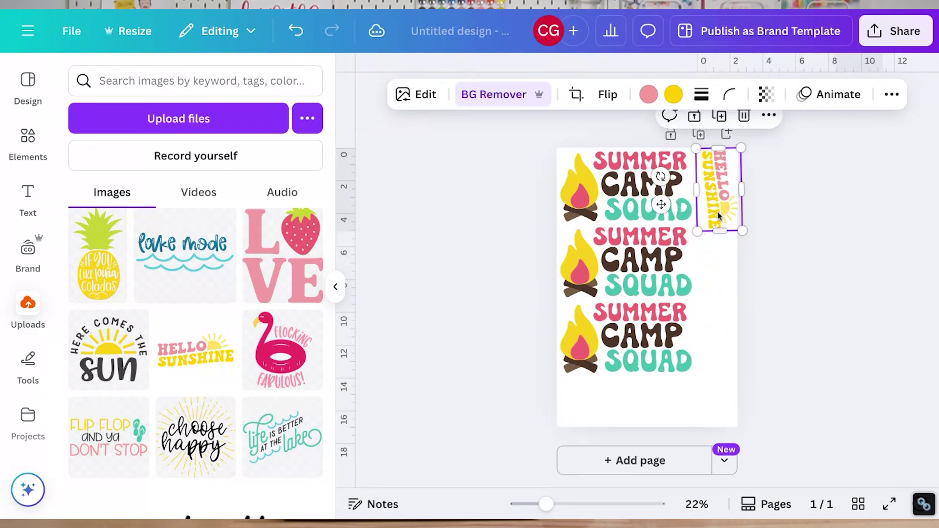
left_click_drag(728, 201, 709, 273)
- Add Hello Sunshine copies down the right edge plus one level copy at the bottom
key("ctrl+d")
key("ctrl+v")
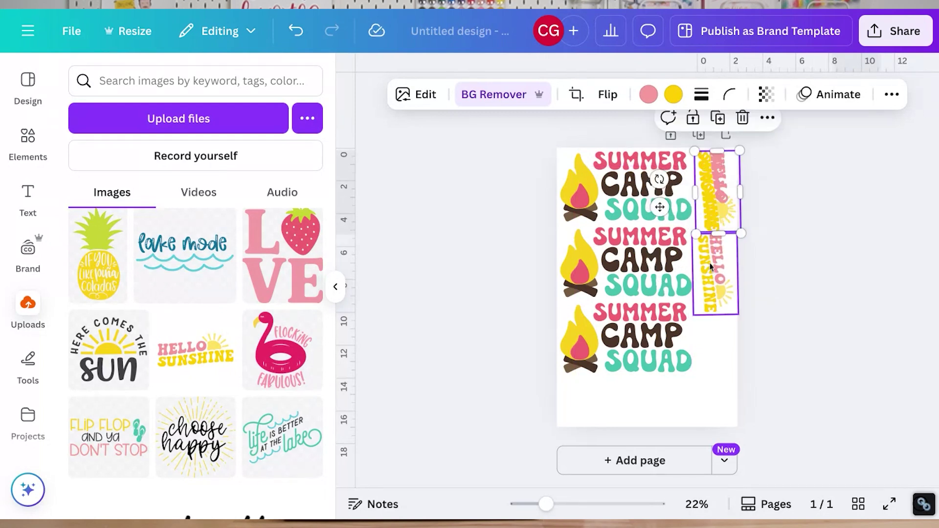
left_click_drag(711, 188, 711, 353)
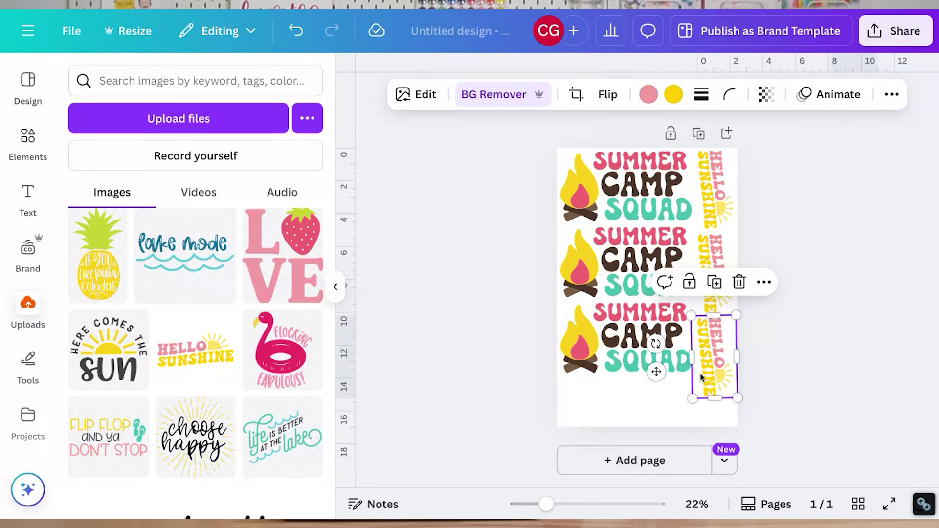
key("ctrl+v")
left_click_drag(656, 203, 611, 418)
left_click_drag(625, 372, 665, 401)
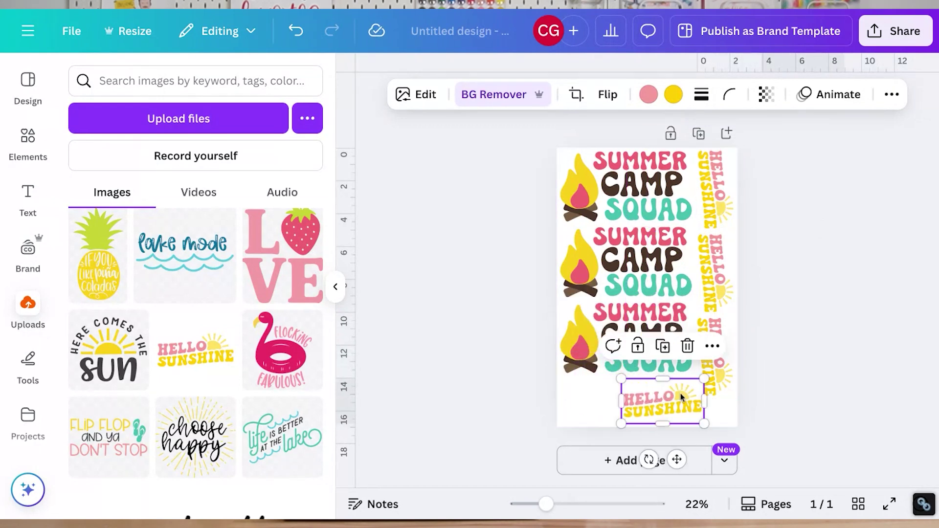
left_click(771, 297)
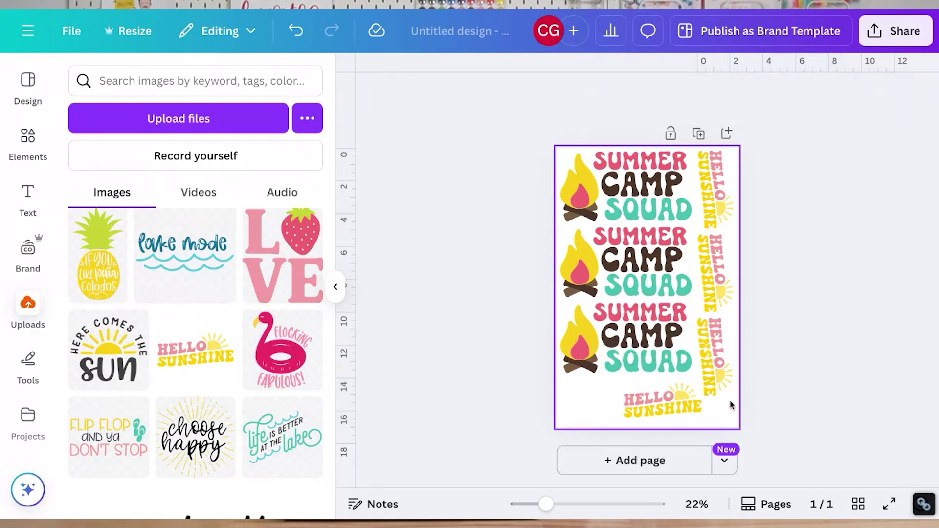
- Align the bottom Hello Sunshine and enlarge the three sideways copies to fill the page height
left_click_drag(695, 399, 682, 398)
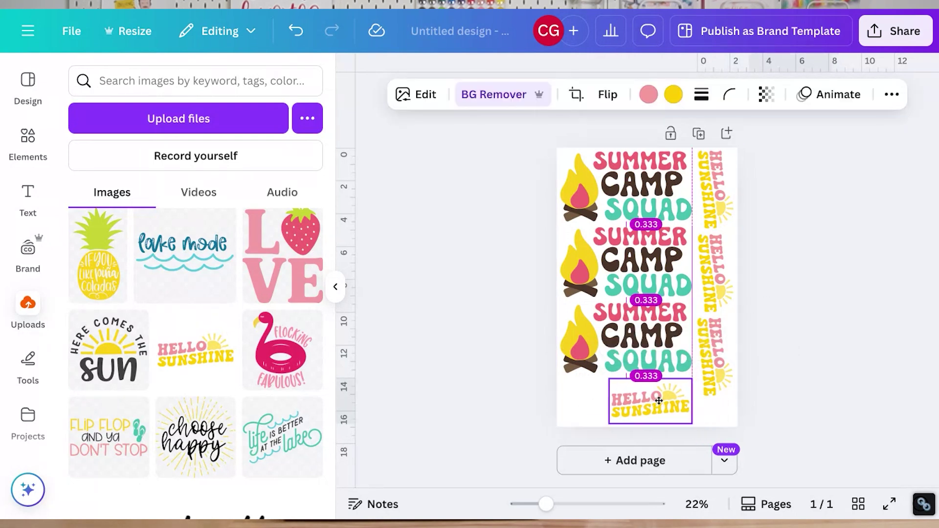
left_click_drag(769, 351, 732, 189)
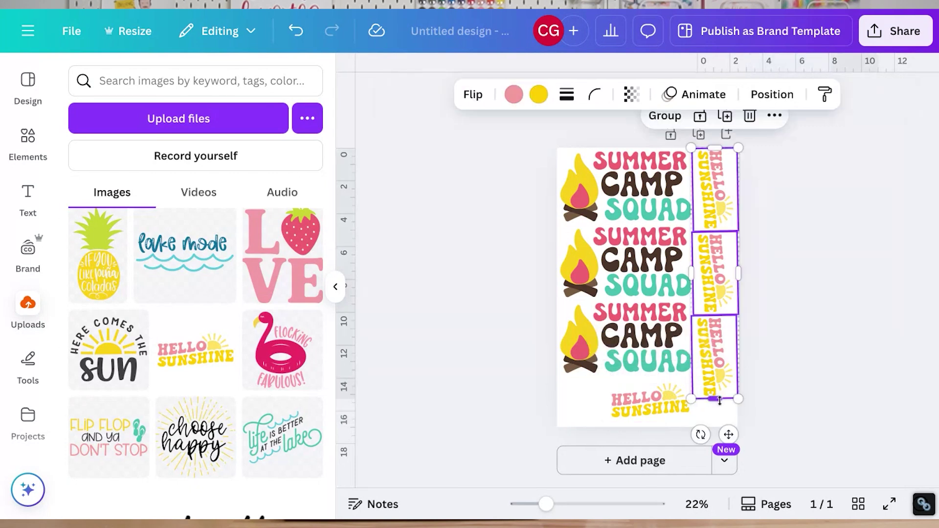
left_click_drag(692, 397, 691, 419)
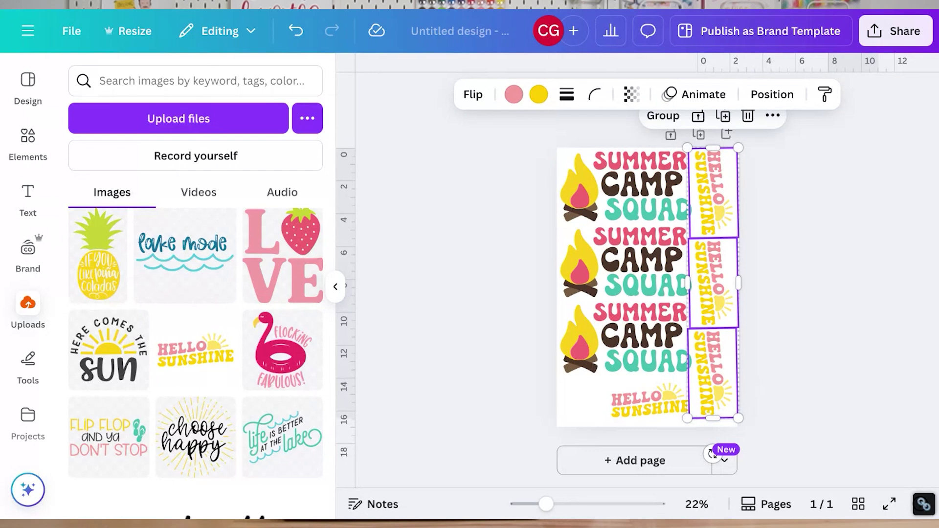
left_click(802, 379)
left_click_drag(661, 404, 665, 403)
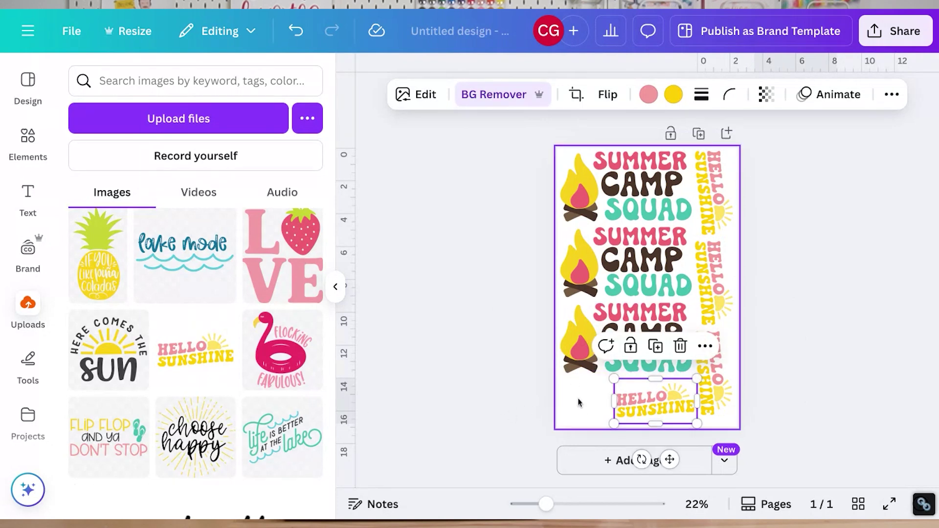
- Add the shell yes design at about 3.1 in and place it in the bottom-left corner
scroll(272, 377, "up", 10)
scroll(272, 377, "up", 2)
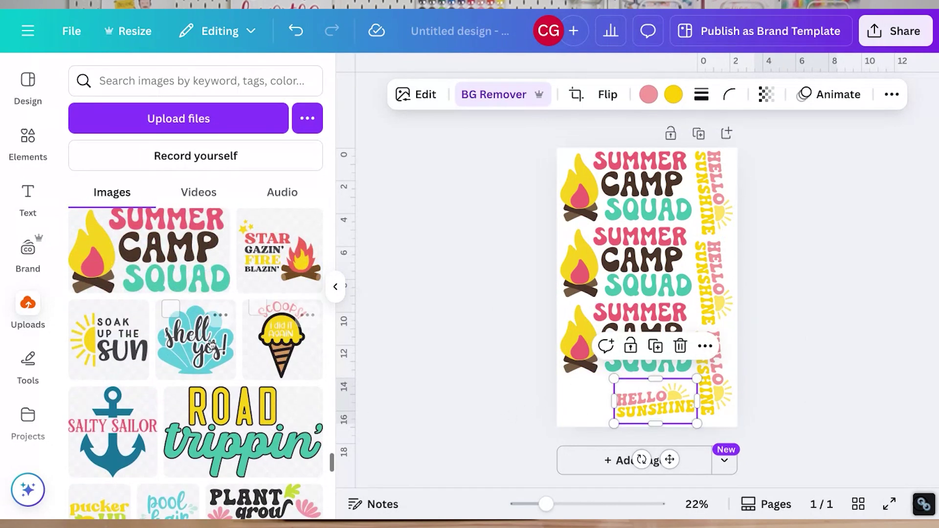
left_click(195, 337)
left_click_drag(589, 227, 657, 296)
left_click_drag(665, 337, 596, 399)
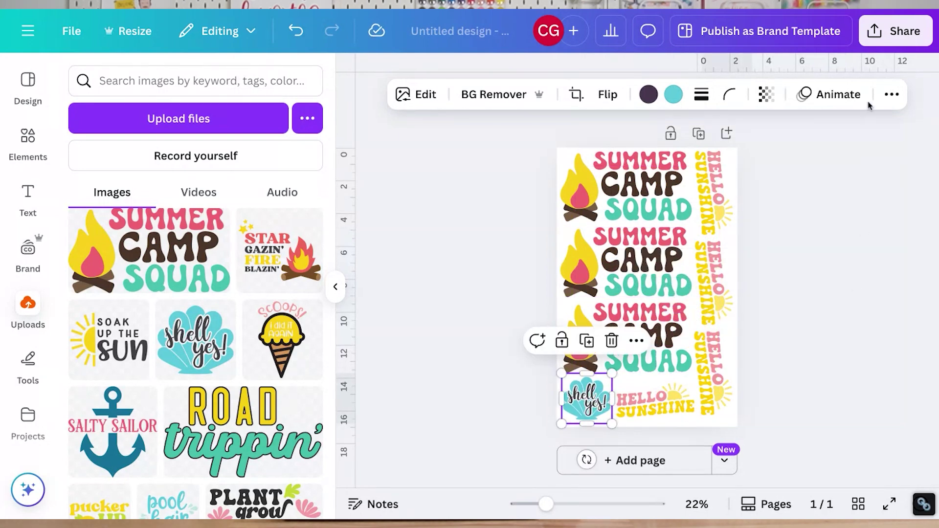
left_click(891, 95)
left_click(842, 128)
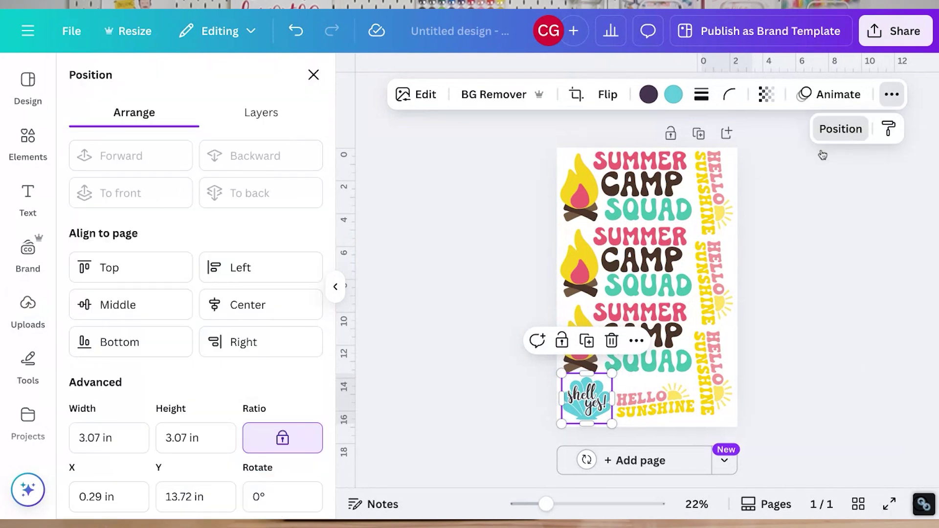
scroll(264, 360, "down", 1)
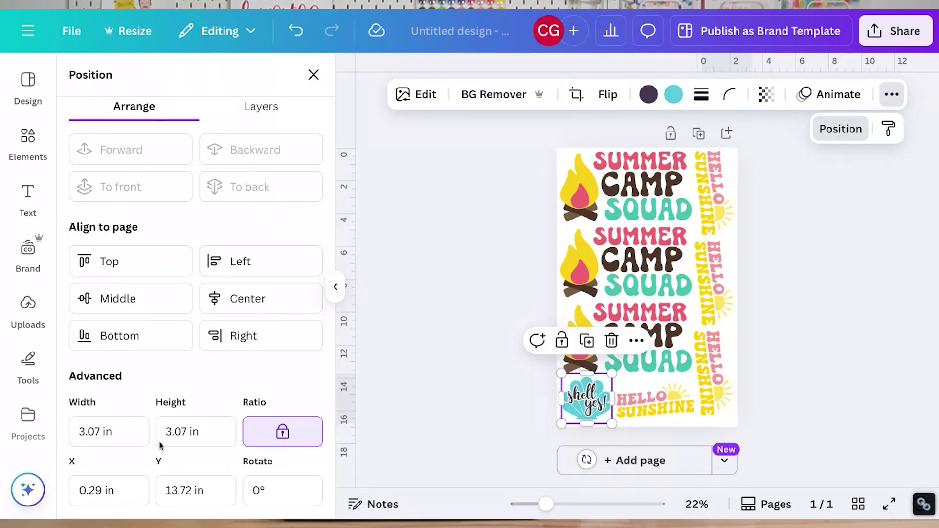
key("ctrl+z")
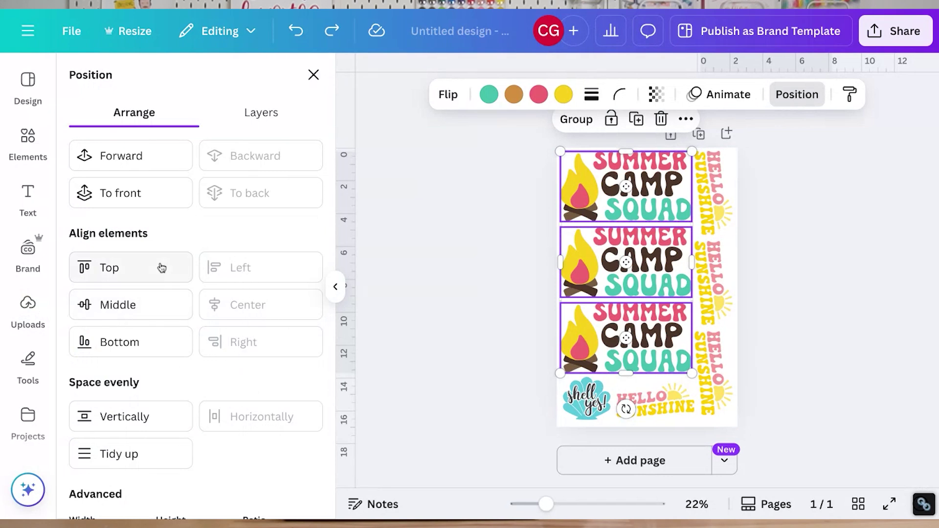
left_click(517, 377)
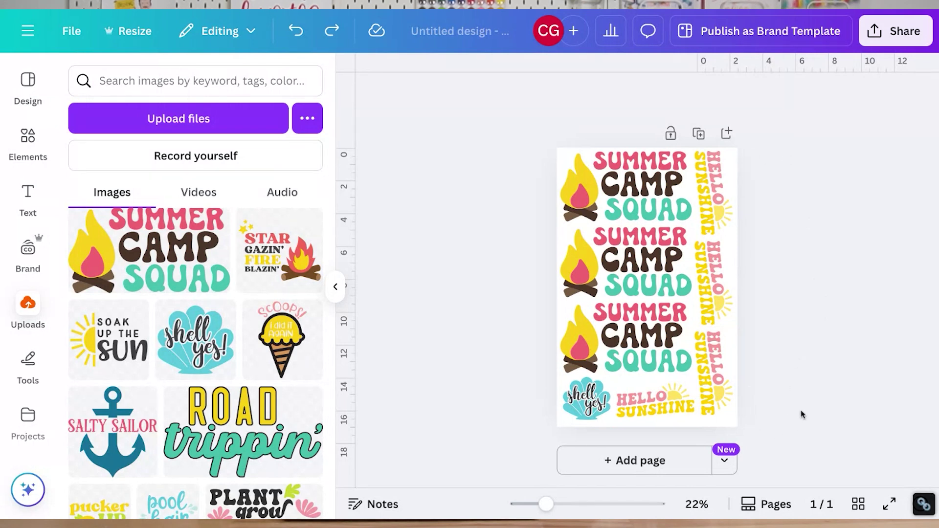
- Download the design as a PNG with Transparent background enabled
left_click(895, 31)
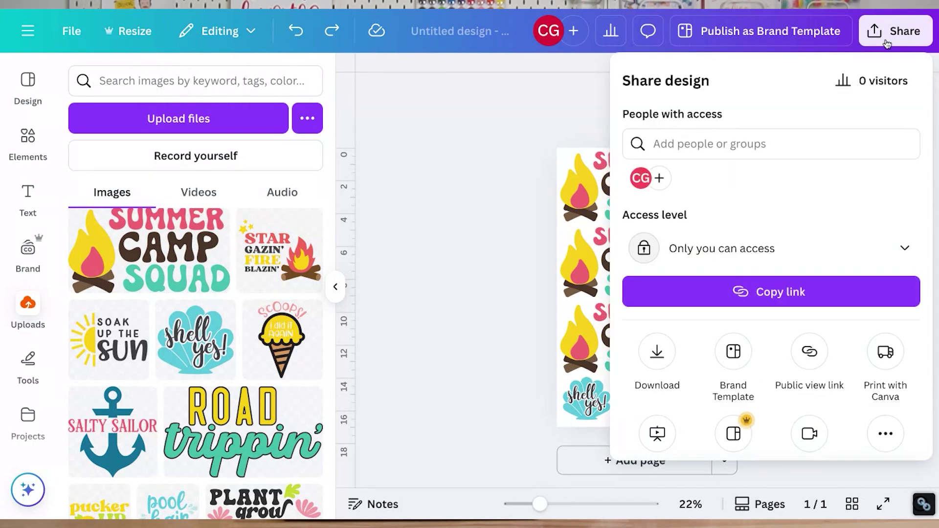
left_click(656, 353)
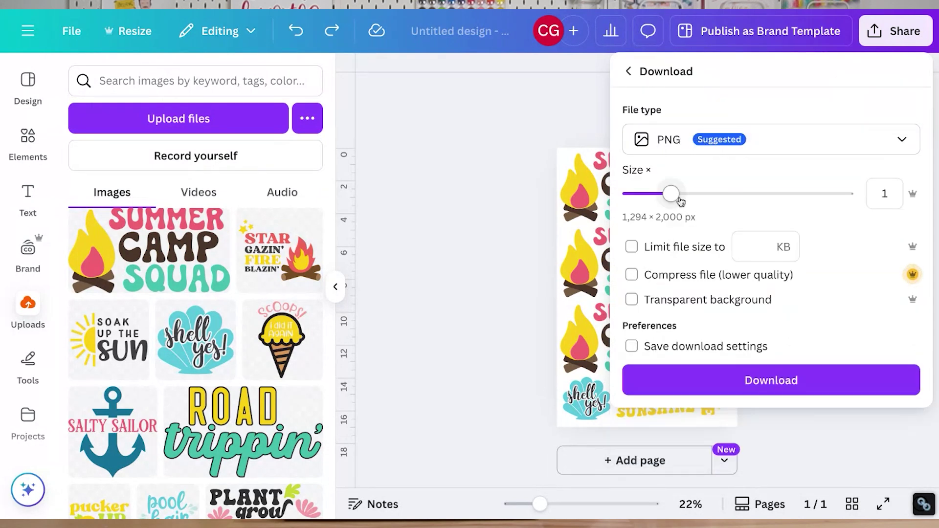
left_click(721, 346)
left_click(631, 300)
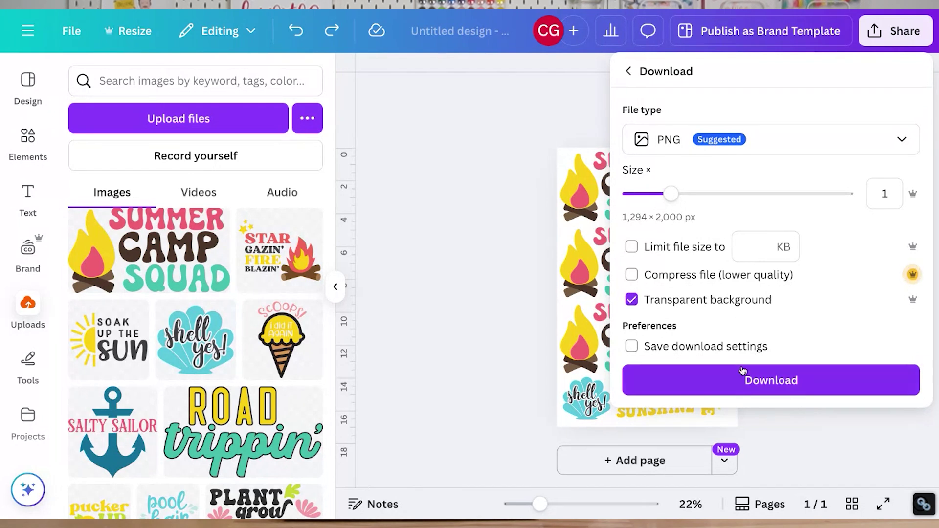
left_click(777, 391)
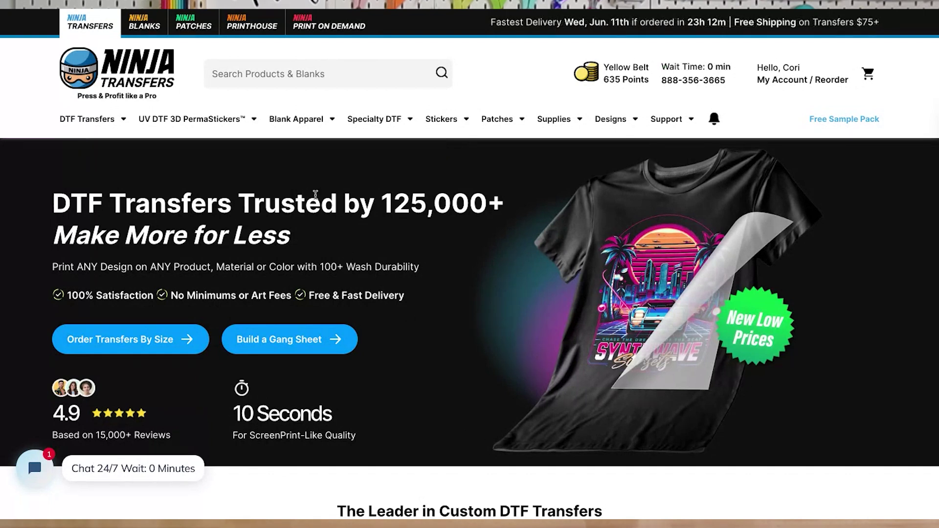
- Go to Upload a DTF Gang Sheet under DTF Transfers and review the Height (feet) options
mouse_move(85, 120)
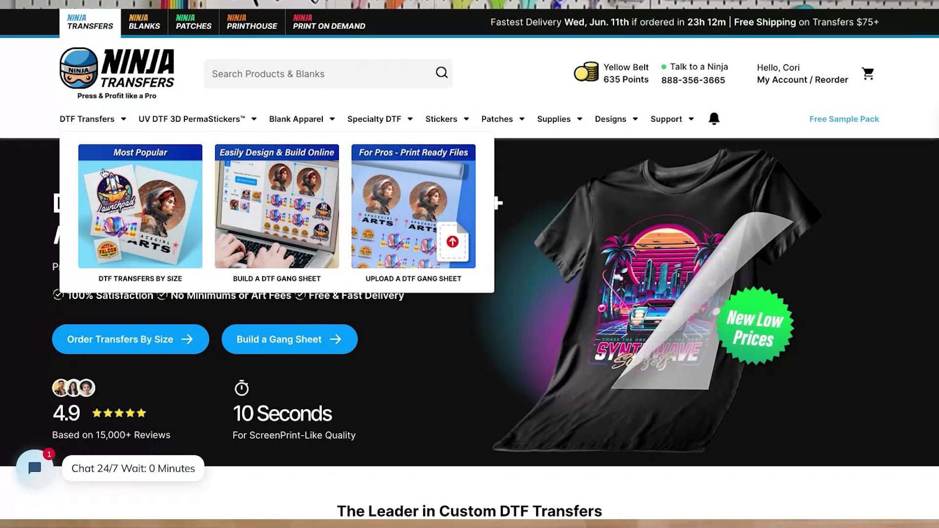
left_click(407, 222)
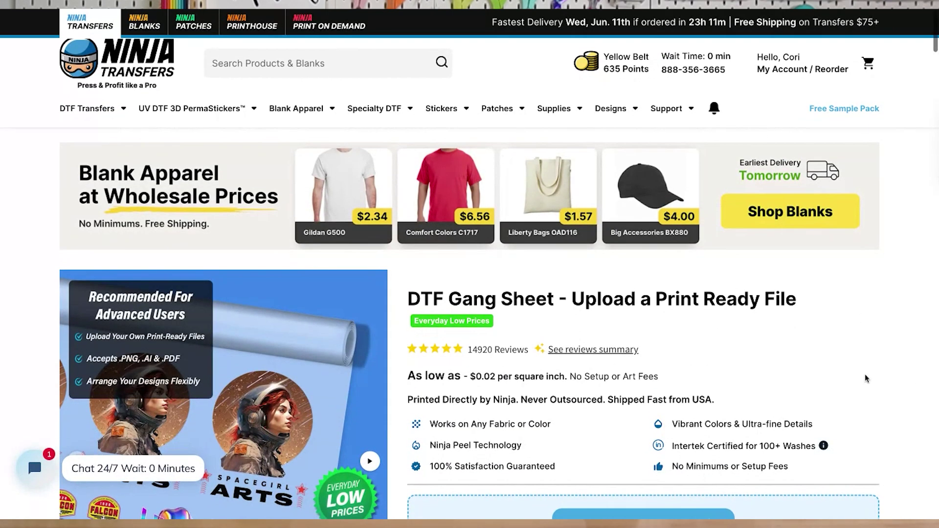
scroll(866, 379, "down", 10)
scroll(592, 224, "down", 4)
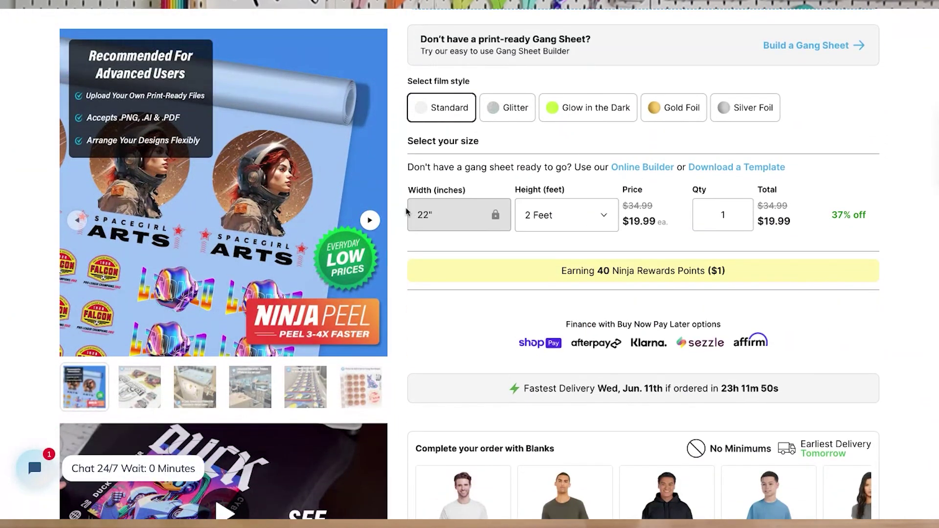
left_click(605, 218)
scroll(591, 313, "down", 1)
scroll(592, 313, "up", 1)
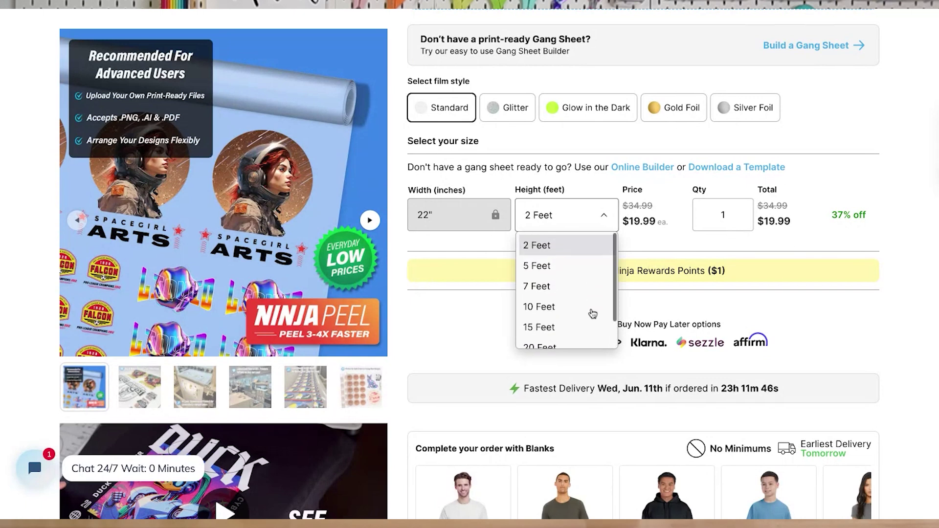
scroll(593, 314, "down", 1)
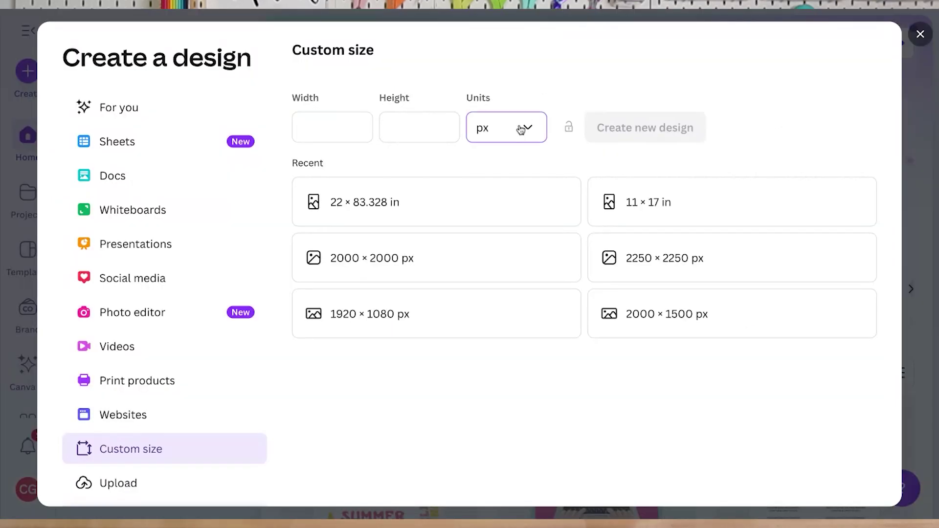
- Create a custom design in inches, 22 wide by 83.328 high (the maximum)
left_click(524, 127)
left_click(510, 203)
left_click(344, 127)
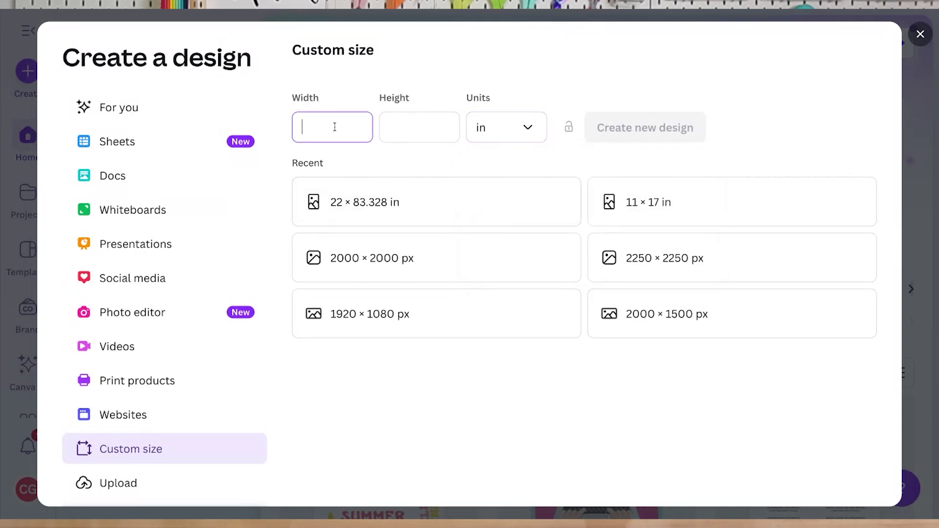
type("22")
key("Tab")
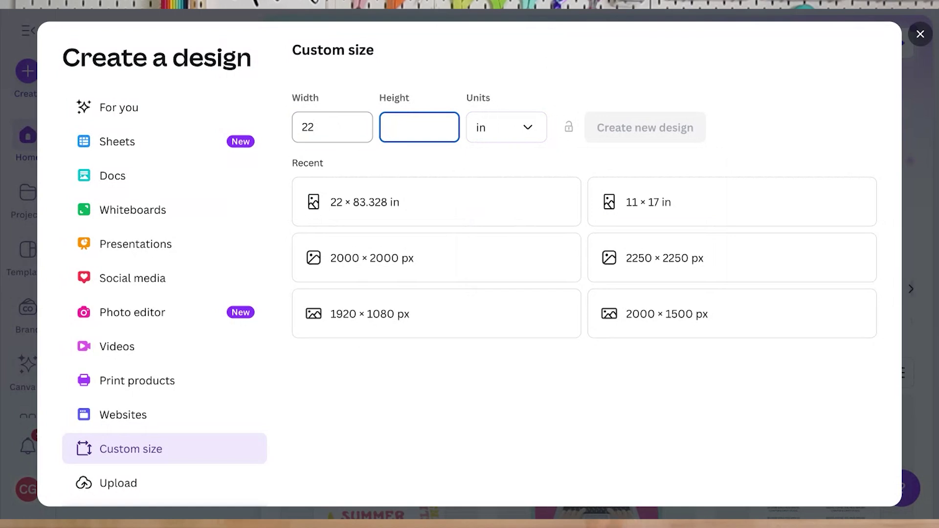
type("360")
key("Tab")
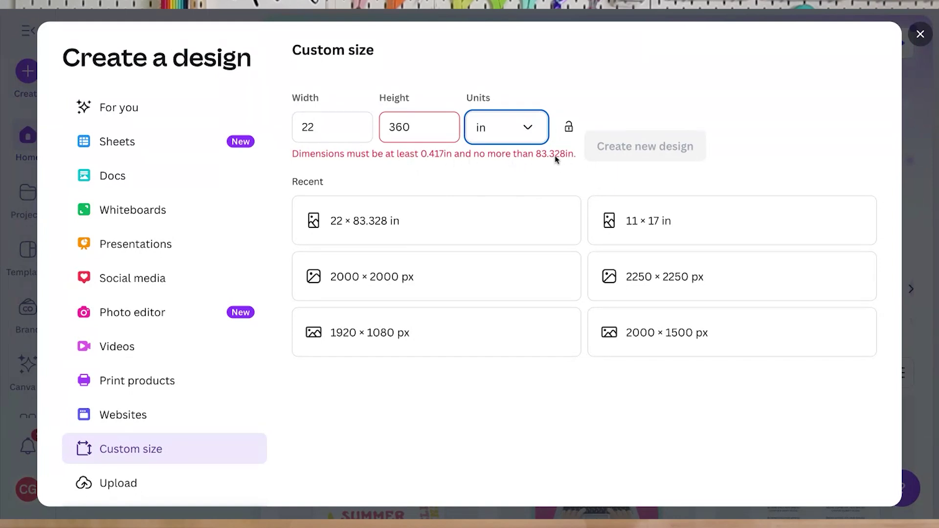
key("shift+Tab")
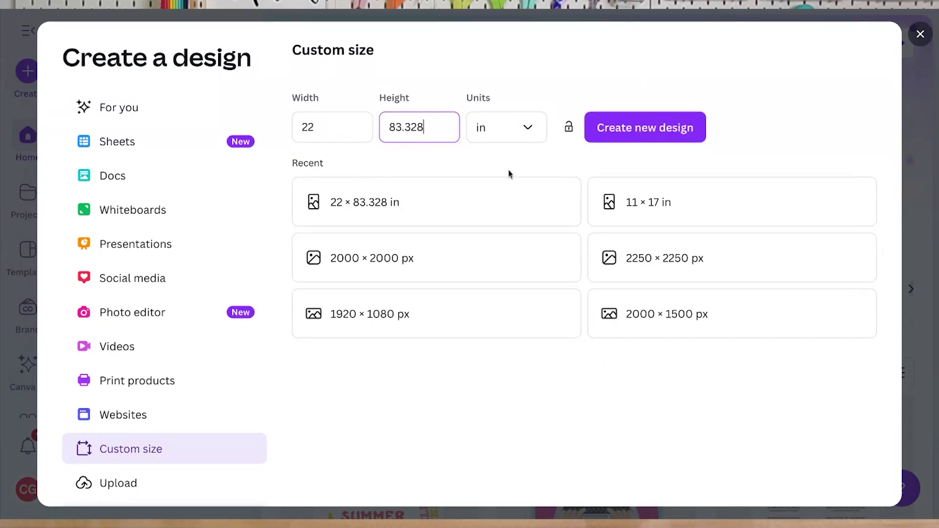
left_click(694, 137)
- Set the Summer Camp Squad image to 8 in wide, ratio locked, in the top-left corner
scroll(506, 245, "down", 5)
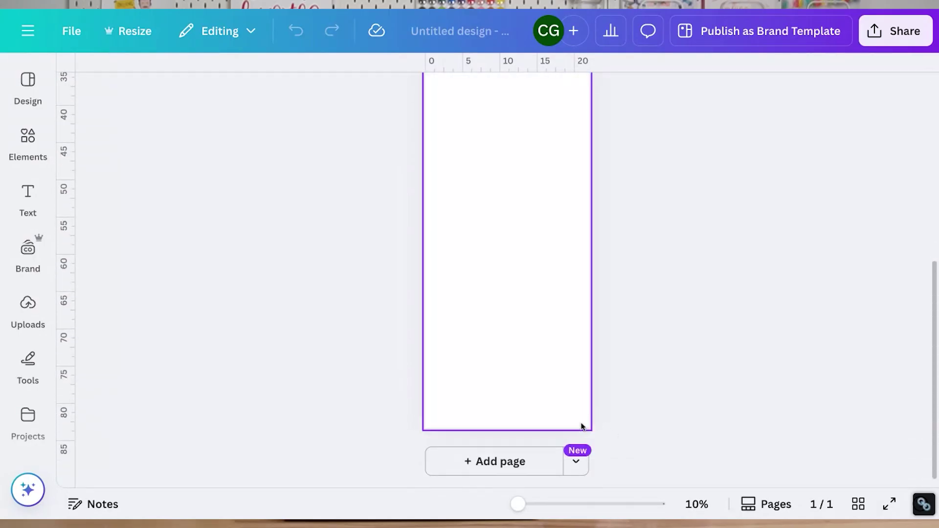
scroll(730, 377, "up", 3)
scroll(729, 378, "up", 3)
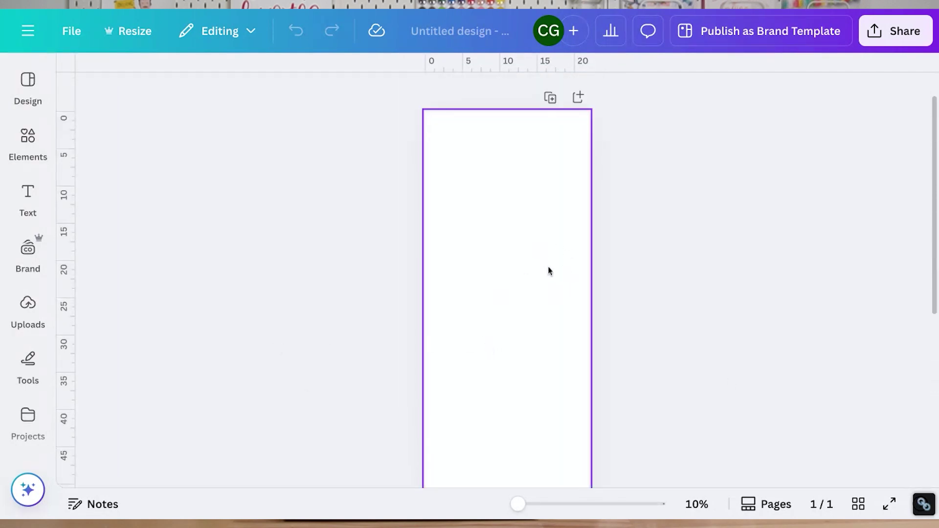
scroll(531, 254, "down", 2)
scroll(532, 254, "up", 1)
scroll(531, 253, "down", 1)
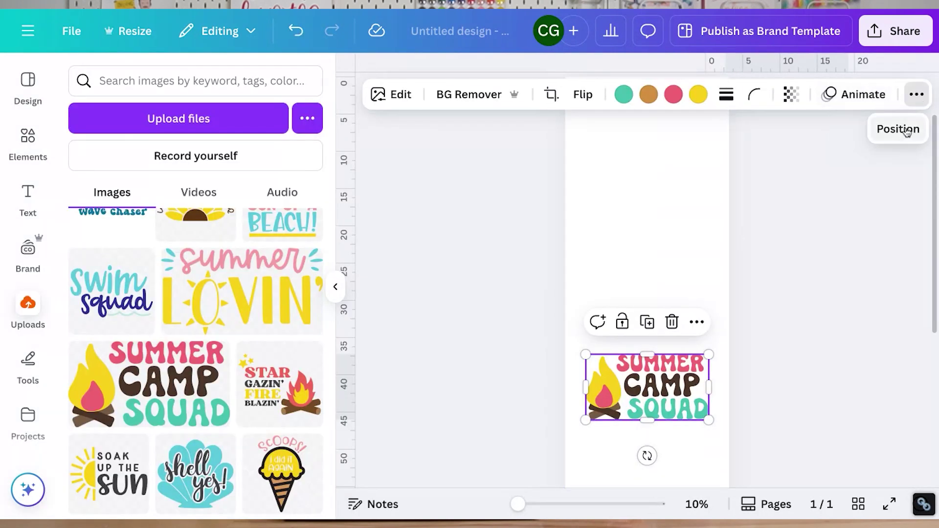
left_click(908, 131)
scroll(191, 343, "down", 1)
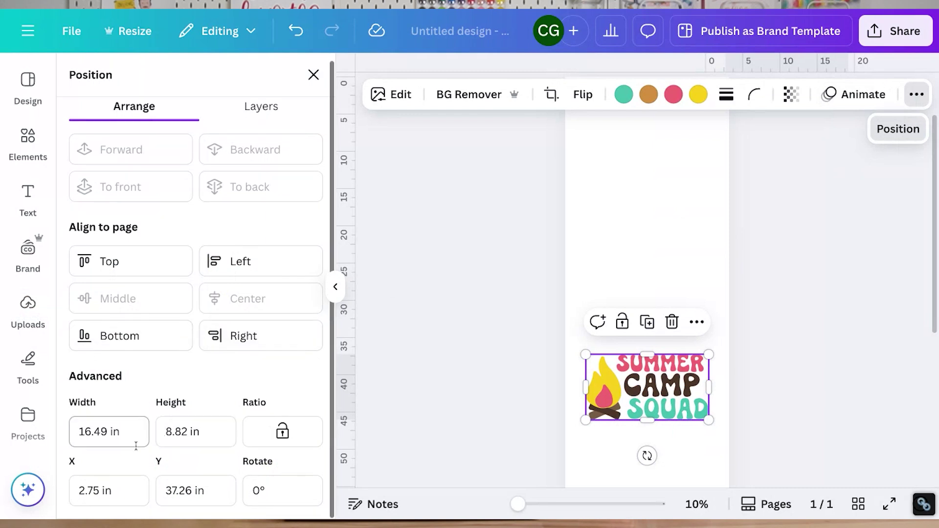
left_click(283, 432)
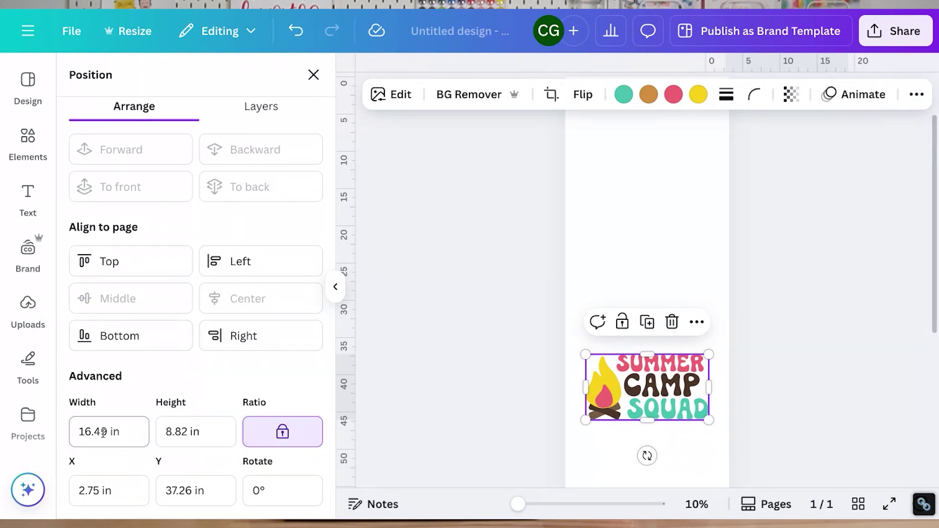
left_click(103, 432)
type("8")
key("Return")
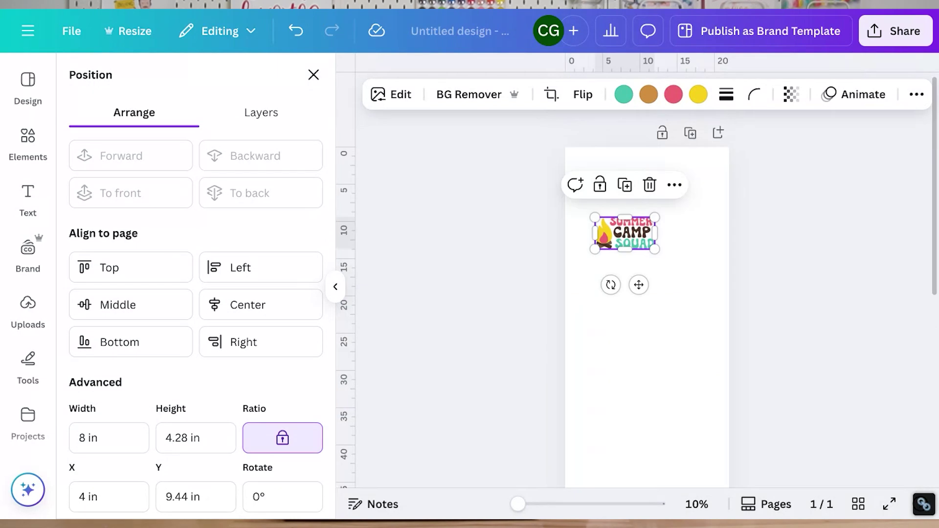
left_click_drag(636, 239, 606, 175)
- Duplicate the image beside itself, then copy the pair into a second row
left_click(691, 233)
left_click(603, 176)
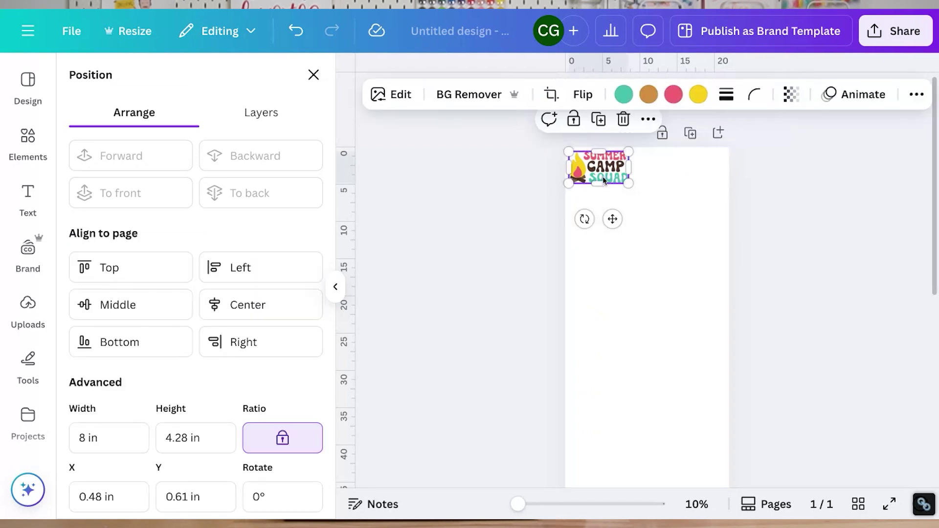
key("ctrl+d")
left_click_drag(597, 169, 657, 167)
key("ctrl+a")
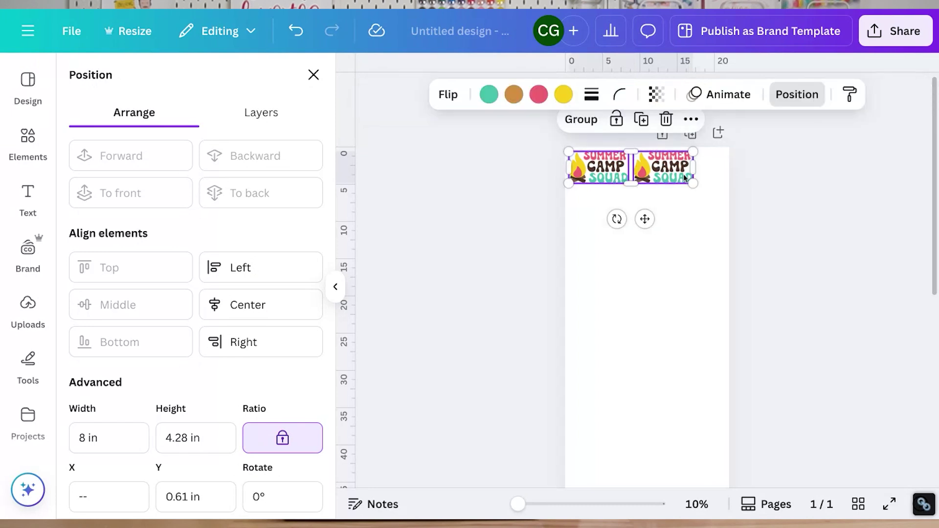
key("ctrl+d")
left_click_drag(680, 174, 670, 208)
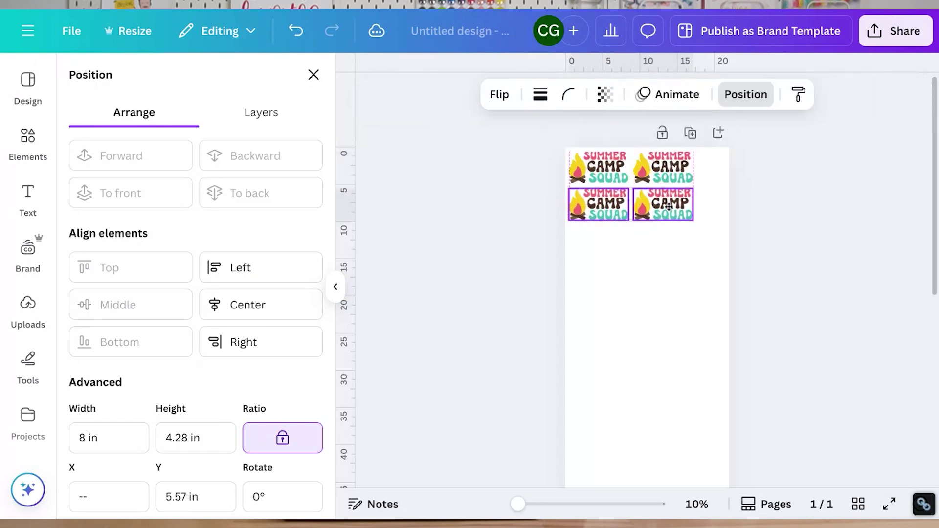
- Duplicate the rows twice more to make two columns eight rows deep
key("ctrl+a")
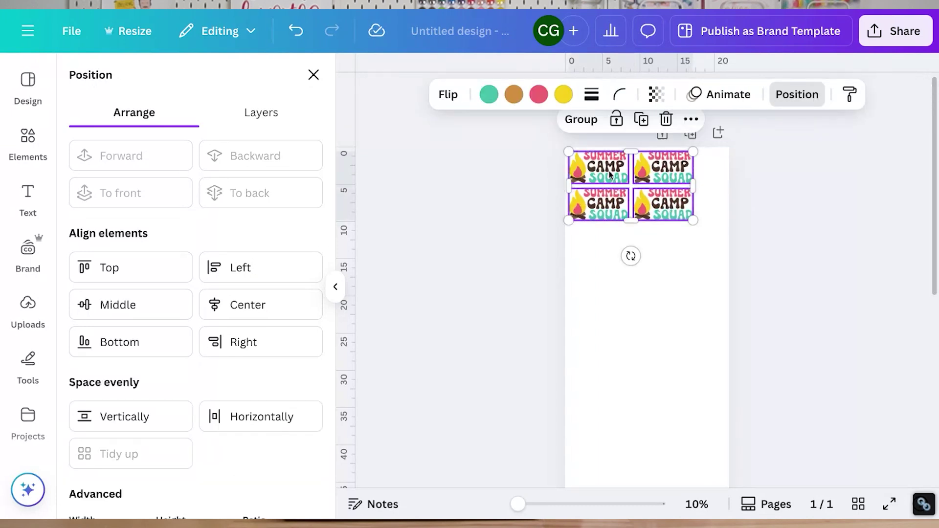
key("ctrl+d")
left_click_drag(663, 179, 660, 250)
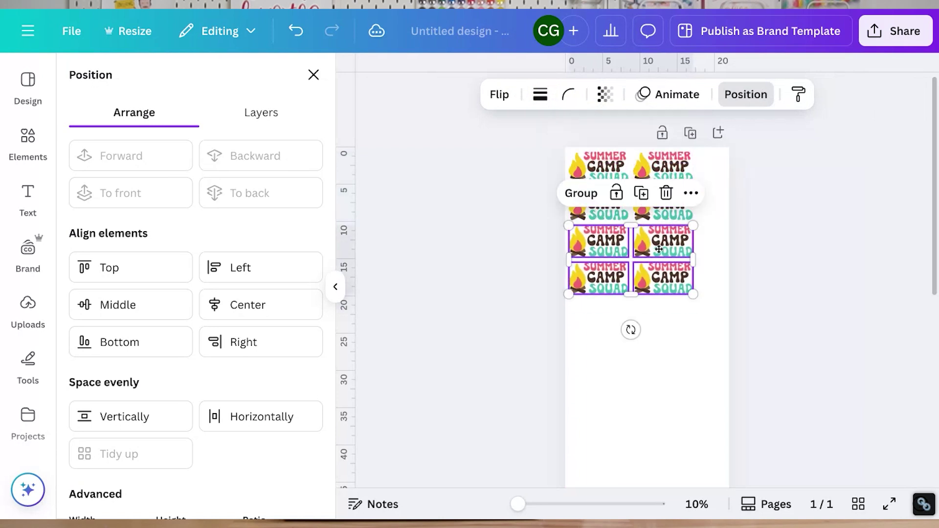
left_click(679, 341)
left_click_drag(682, 333, 560, 140)
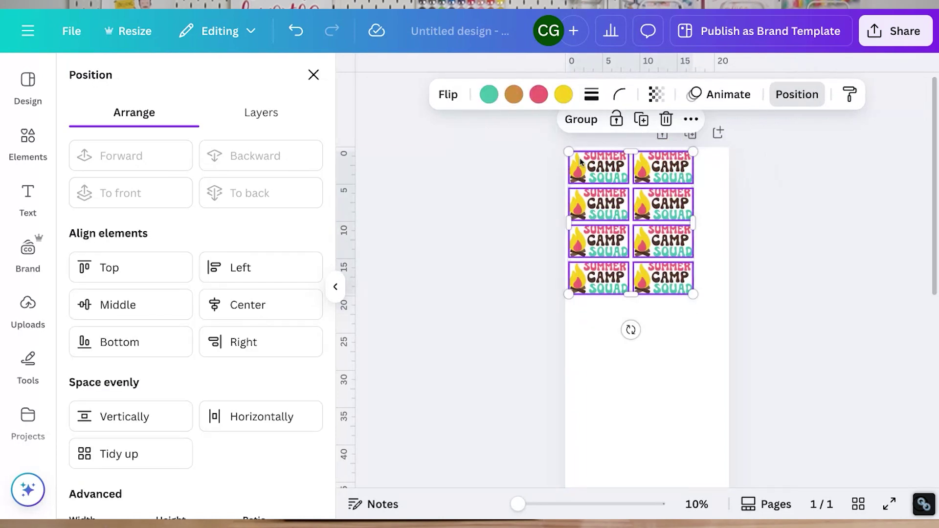
key("ctrl+d")
left_click_drag(600, 169, 599, 317)
scroll(744, 294, "down", 5)
- Center-align the images in the left column and then the right column
scroll(744, 294, "up", 5)
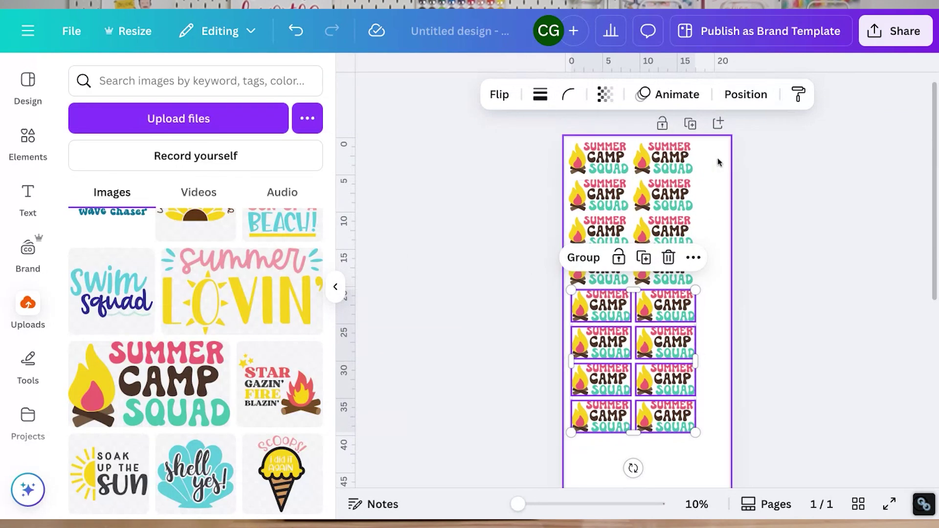
left_click(796, 169)
left_click_drag(534, 155, 631, 435)
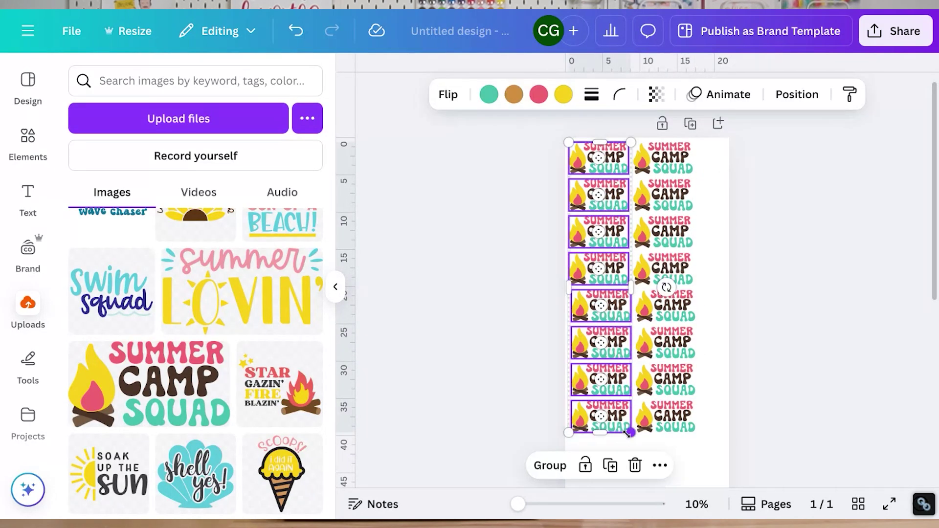
left_click(796, 94)
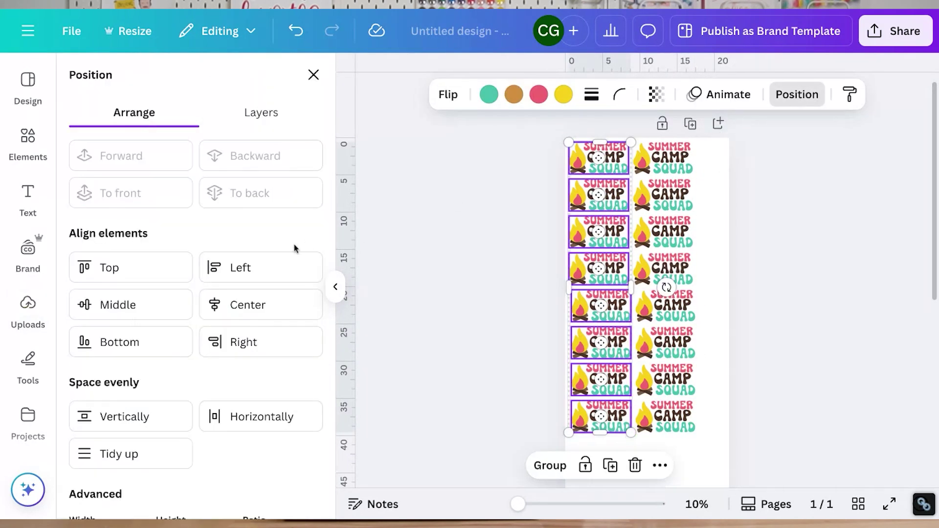
left_click(230, 304)
left_click_drag(718, 425, 678, 142)
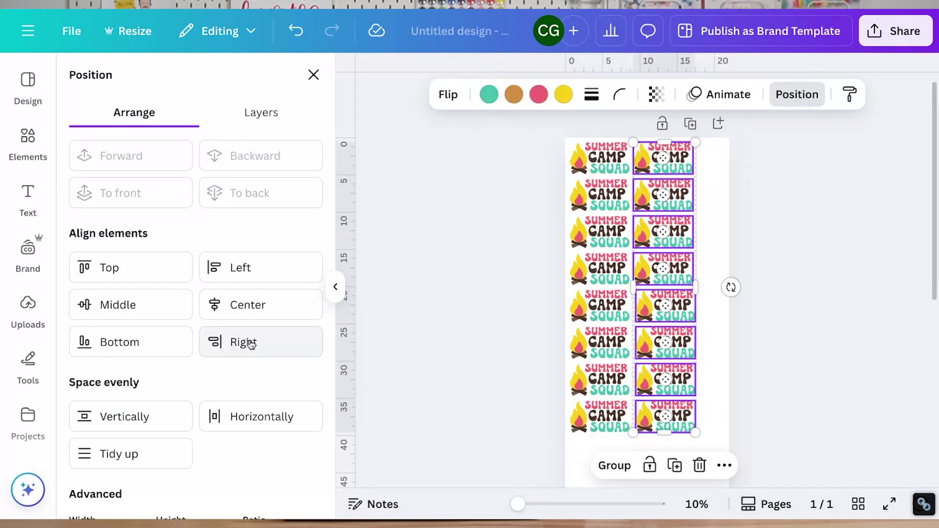
left_click(255, 306)
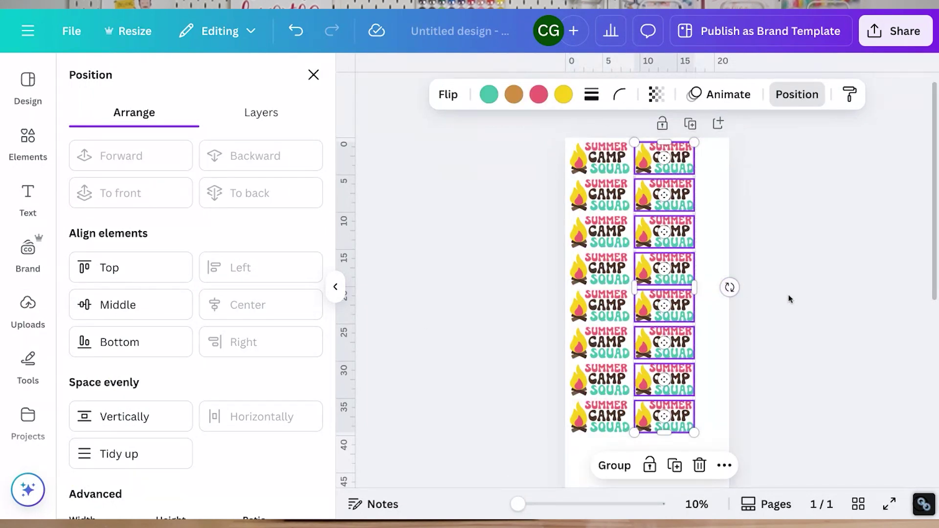
- Shift all designs slightly left and nudge the right column closer in
left_click(723, 435)
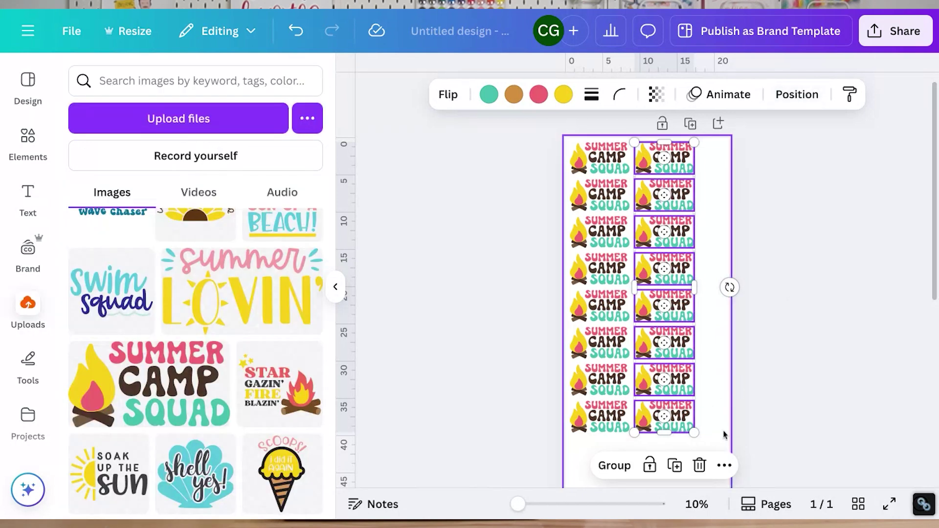
key("ctrl+a")
left_click_drag(612, 154, 611, 153)
left_click(704, 446)
left_click_drag(705, 447, 660, 150)
key("shift+Left")
key("shift+Left")
key("shift+Left")
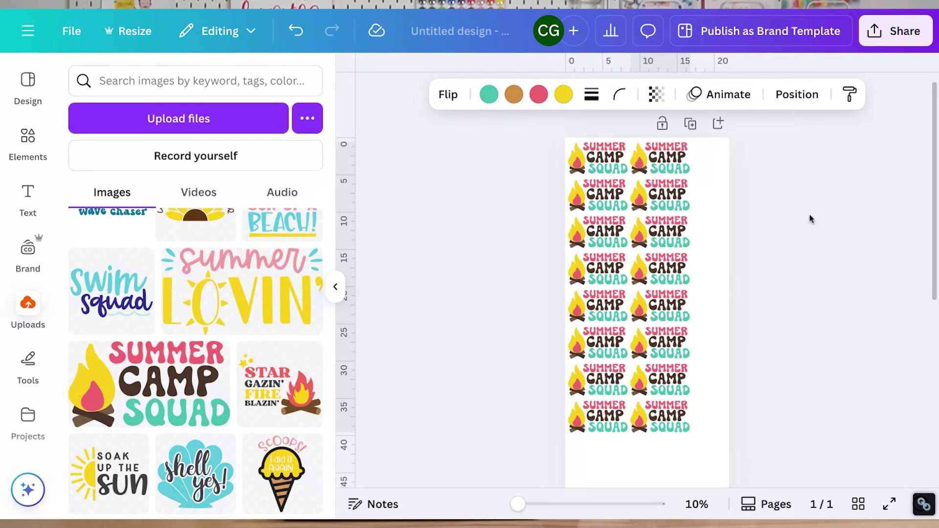
left_click(817, 241)
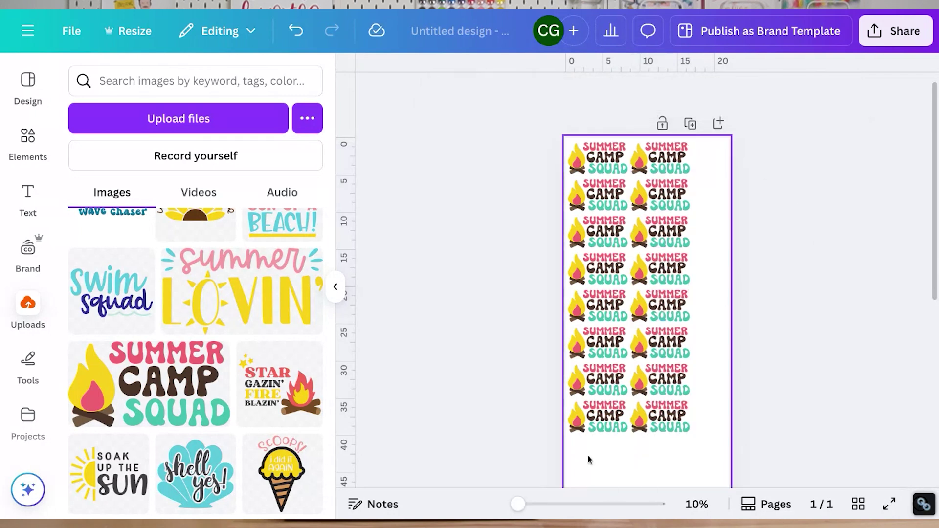
- Evenly space each column's eight designs with Tidy up
left_click_drag(589, 457, 594, 155)
left_click(801, 100)
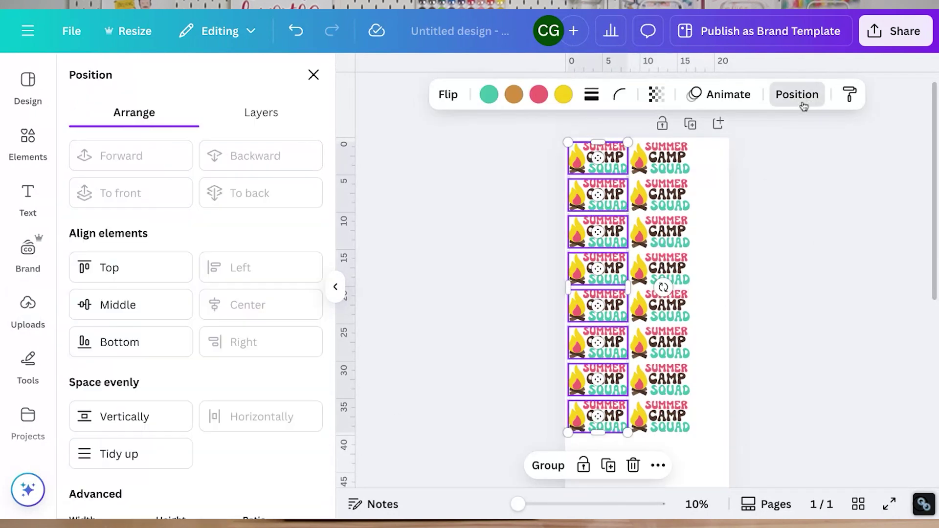
left_click(127, 455)
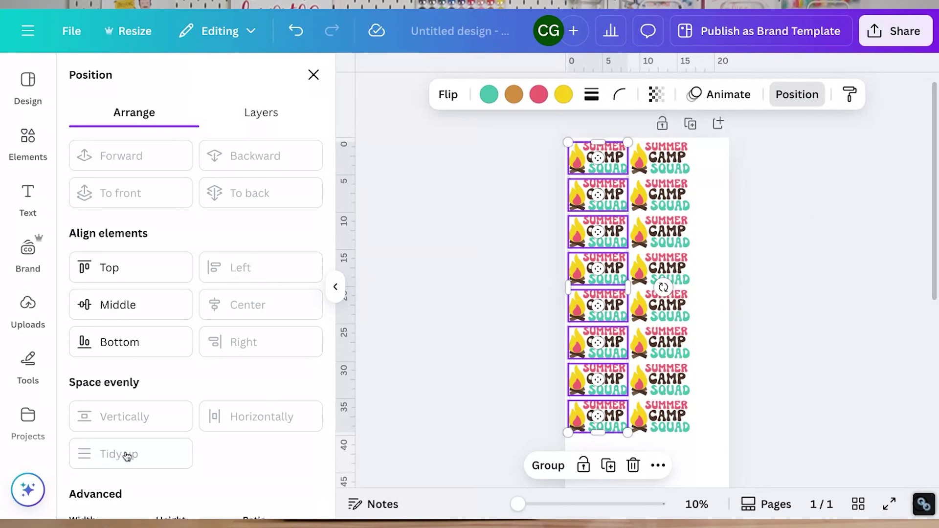
left_click_drag(706, 442, 631, 141)
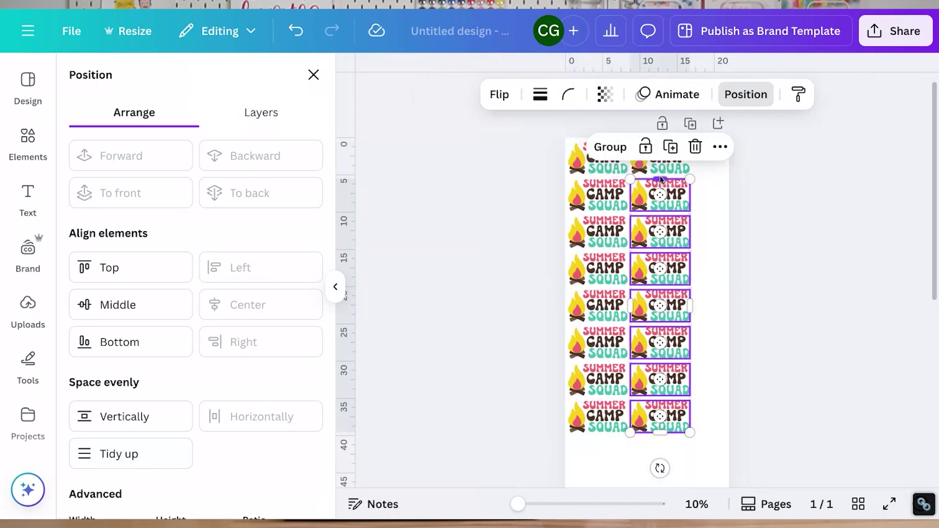
left_click(154, 448)
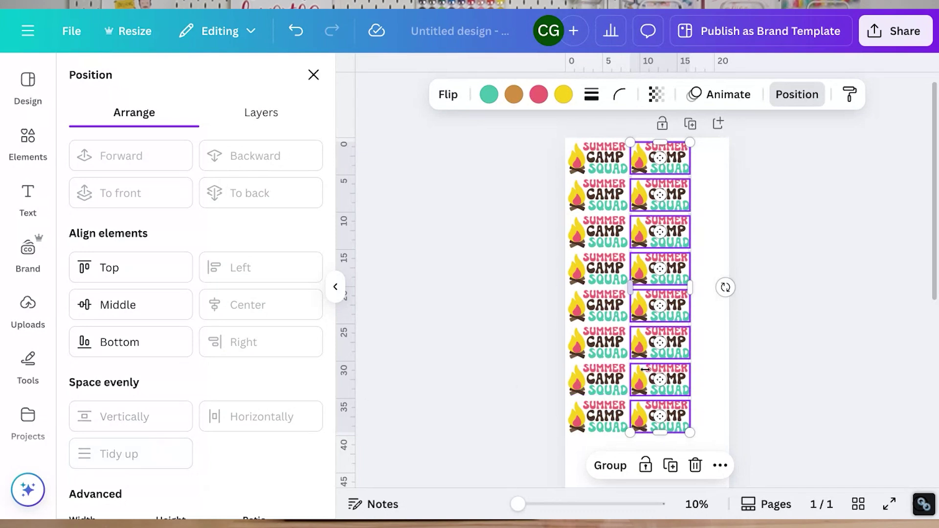
left_click(821, 246)
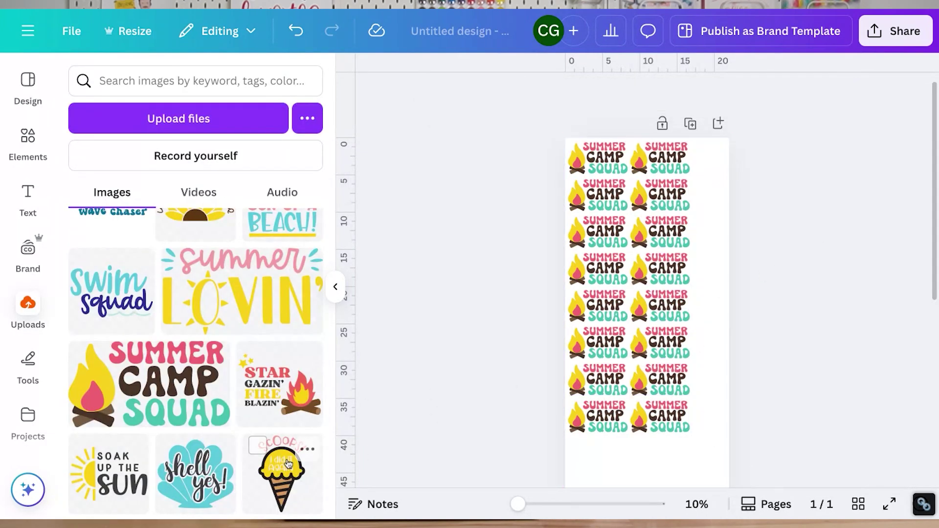
- Place the Scoops ice-cream cone below the camp designs, crop its sides, and set its height to 10 in
scroll(602, 373, "down", 5)
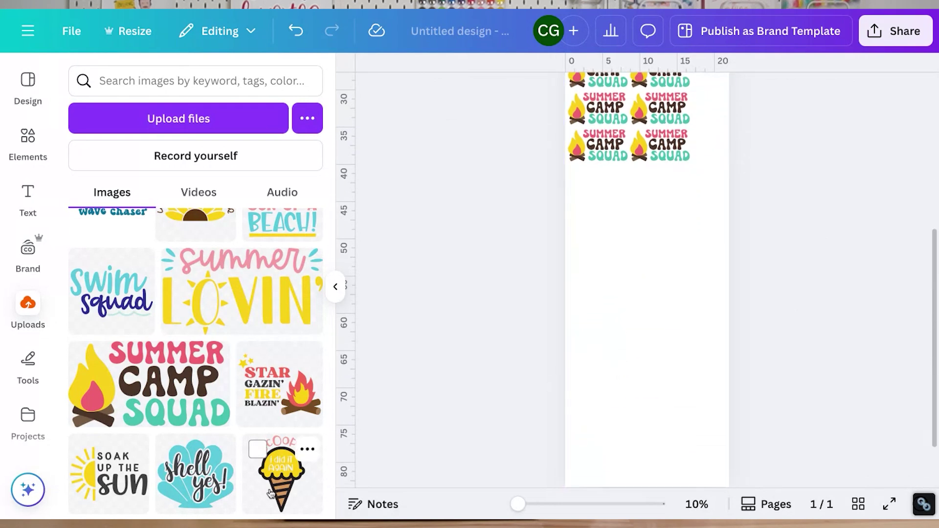
left_click(281, 472)
left_click_drag(645, 196, 618, 237)
left_click_drag(670, 220, 653, 217)
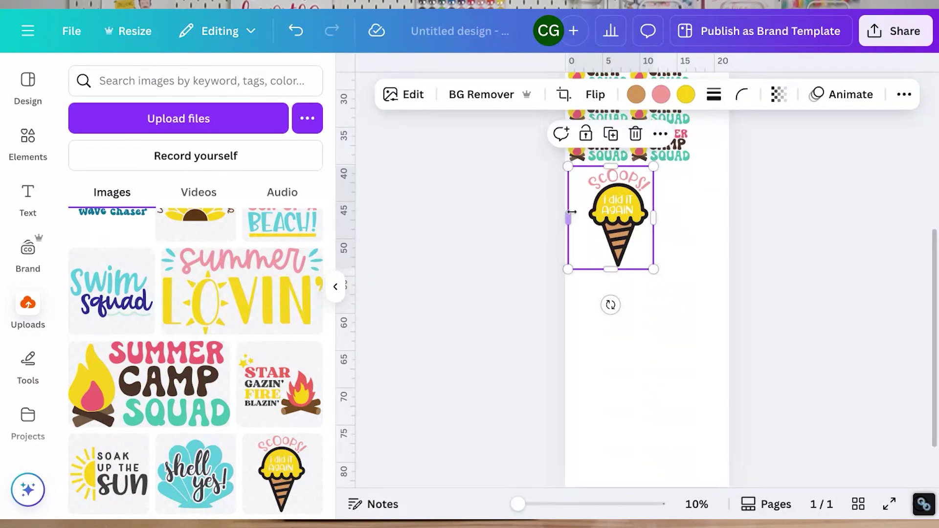
left_click_drag(571, 214, 603, 212)
left_click(903, 96)
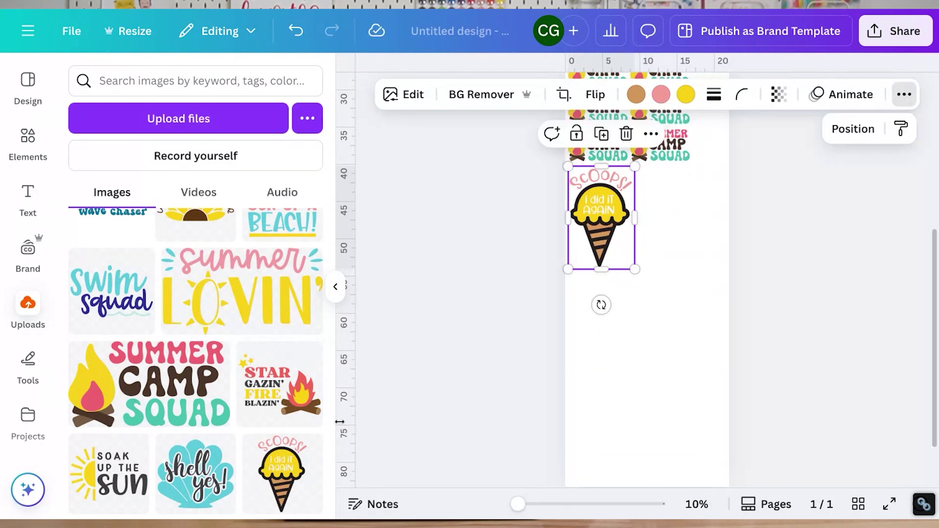
left_click(853, 129)
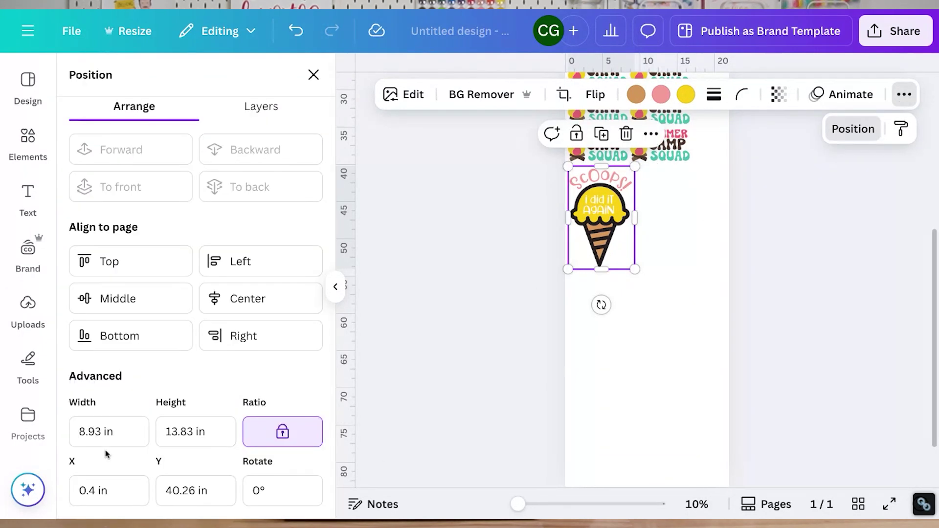
left_click(180, 435)
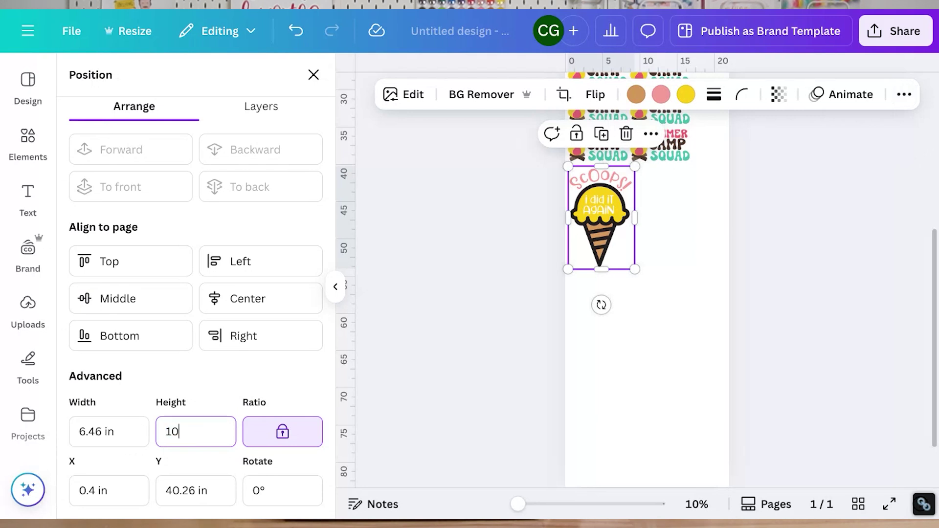
key("Return")
- Duplicate the cone twice to form a row of three Scoops cones
key("ctrl+d")
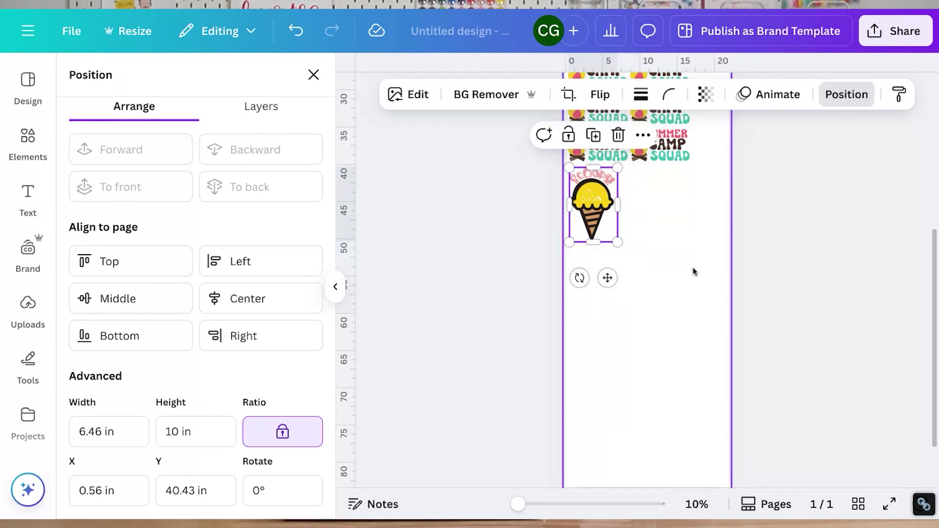
left_click_drag(603, 226, 648, 222)
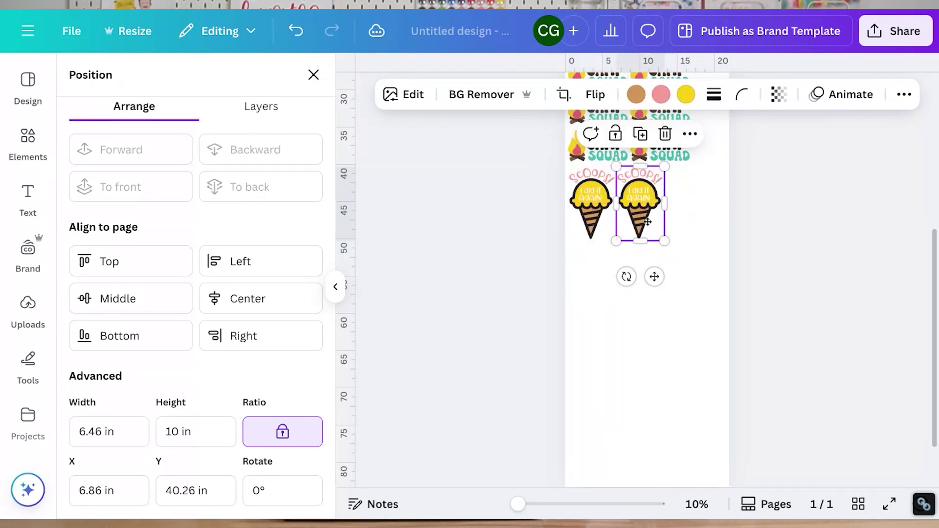
key("ctrl+d")
left_click_drag(597, 196, 650, 200)
left_click(606, 271)
left_click(639, 210)
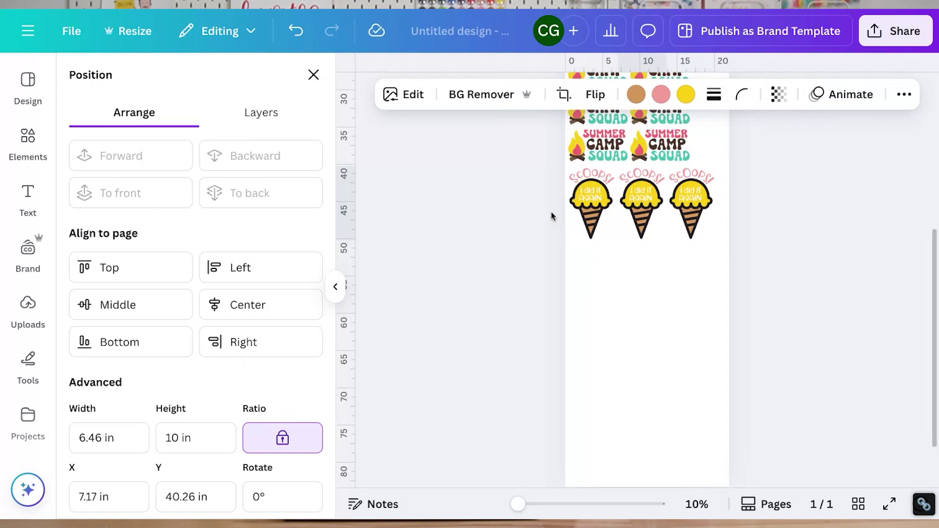
- Copy the row of cones downward to make four rows of three, twelve cones in all
left_click_drag(551, 216, 718, 248)
left_click_drag(699, 196, 699, 276)
left_click(641, 350)
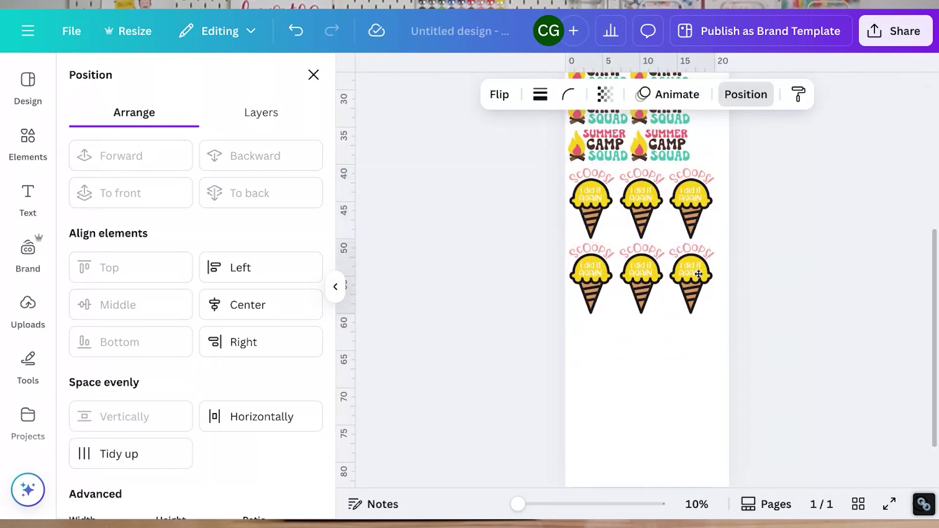
left_click_drag(506, 197, 697, 286)
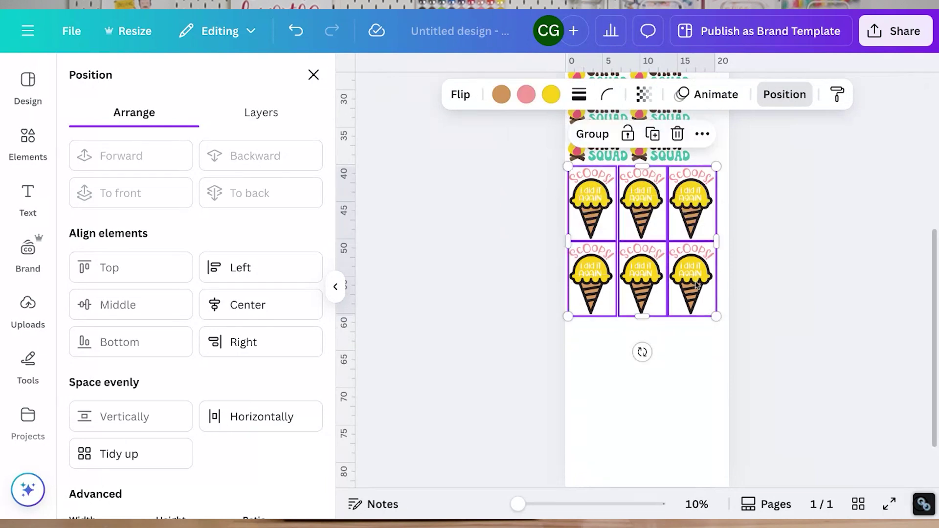
left_click_drag(649, 197, 650, 349)
scroll(763, 259, "up", 5)
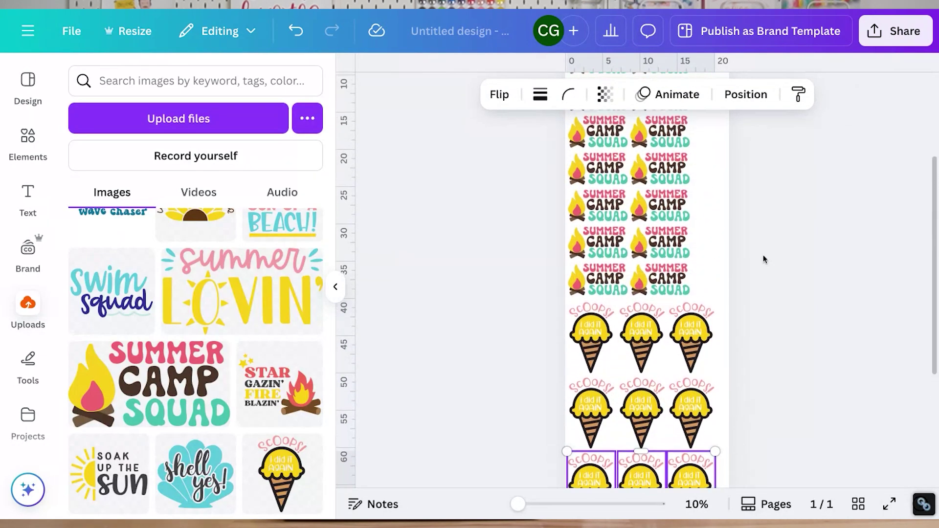
scroll(751, 369, "down", 5)
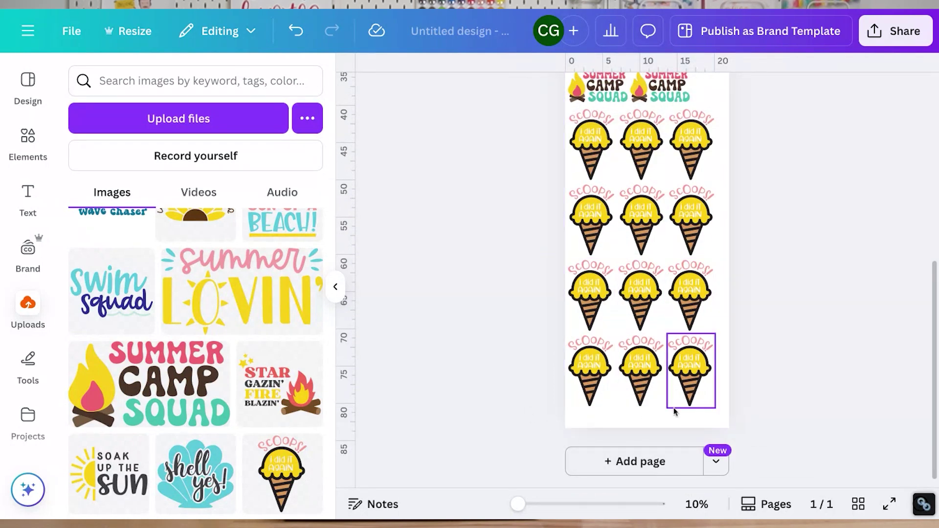
scroll(263, 336, "down", 12)
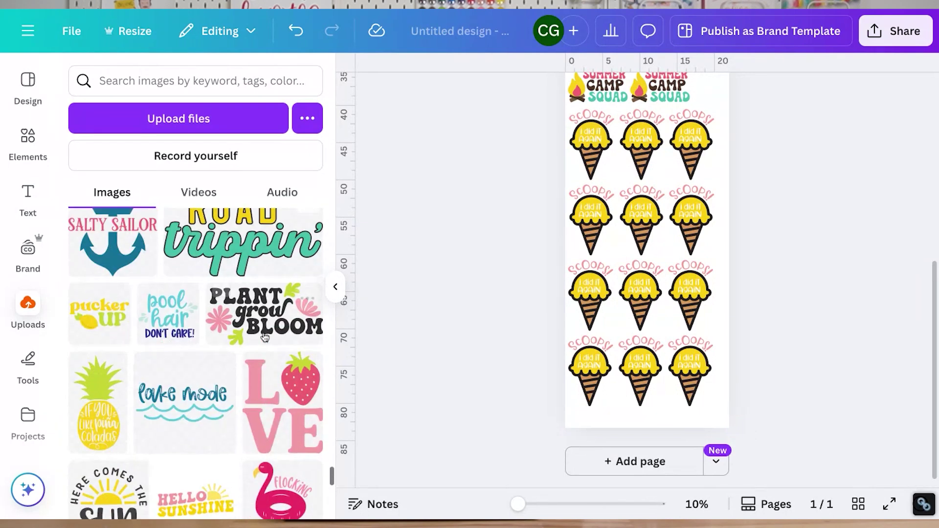
- Add the Hello Sunshine design, remove its white background, trim its top and bottom, and shrink it
left_click(169, 338)
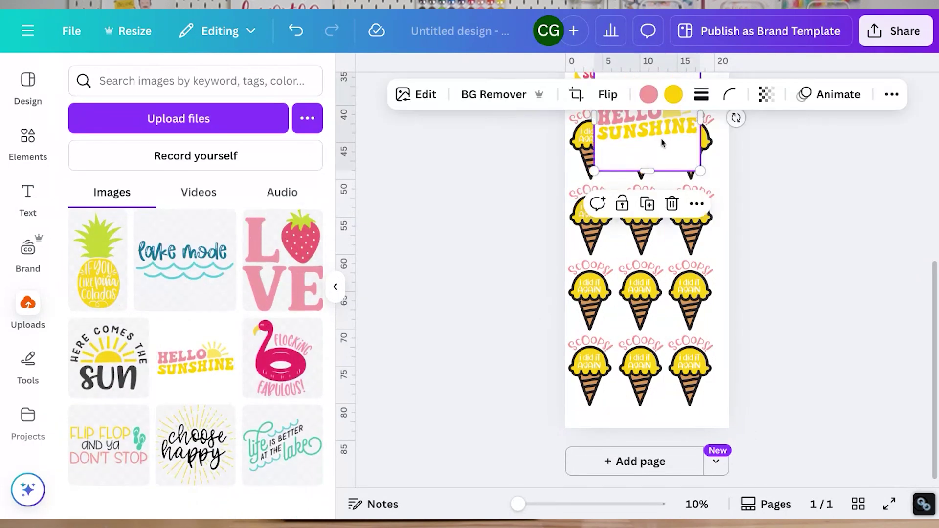
left_click_drag(662, 142, 663, 260)
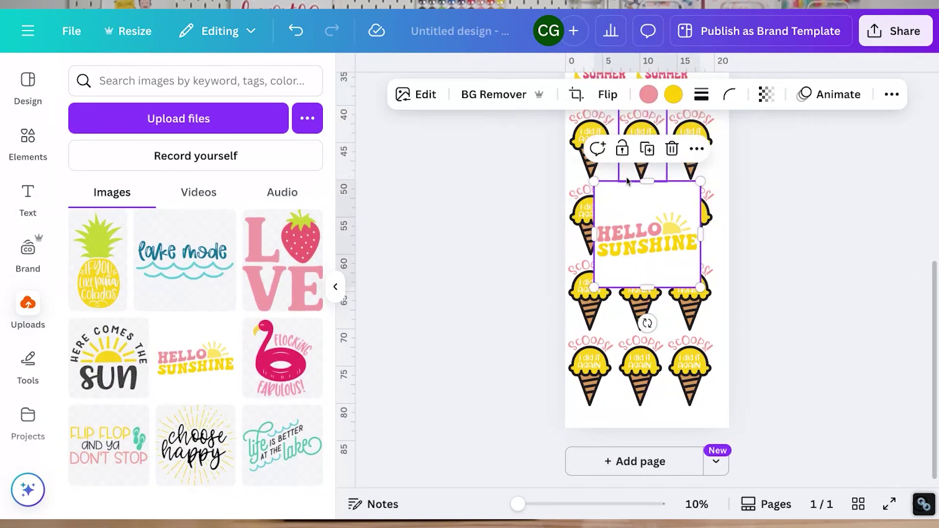
left_click(497, 97)
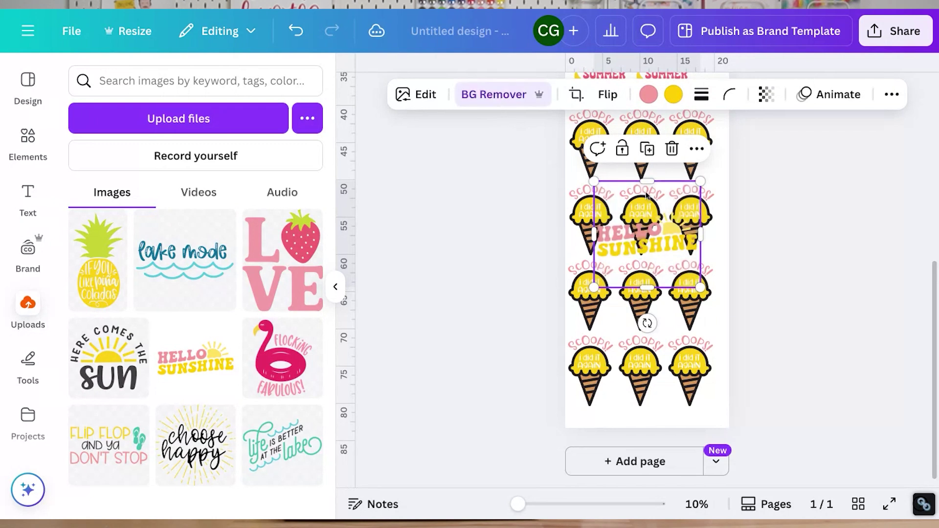
left_click_drag(646, 181, 650, 206)
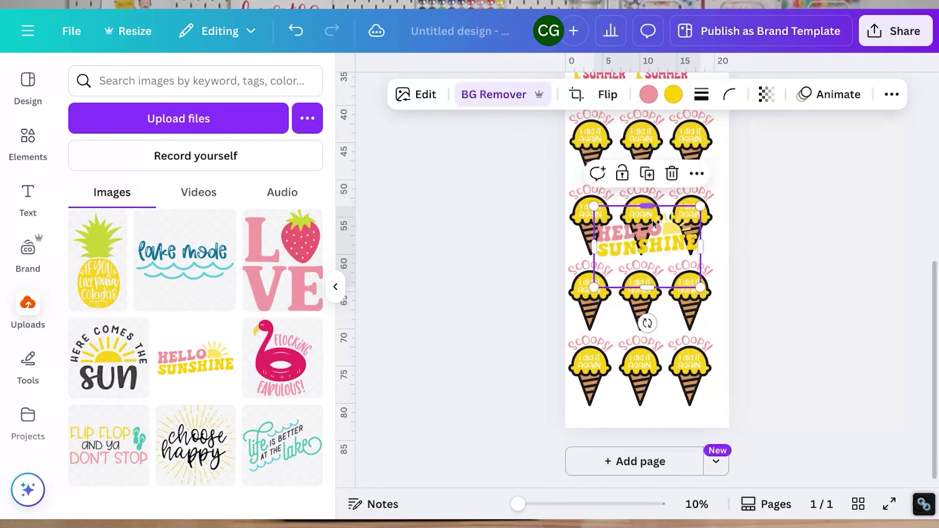
left_click_drag(647, 287, 646, 268)
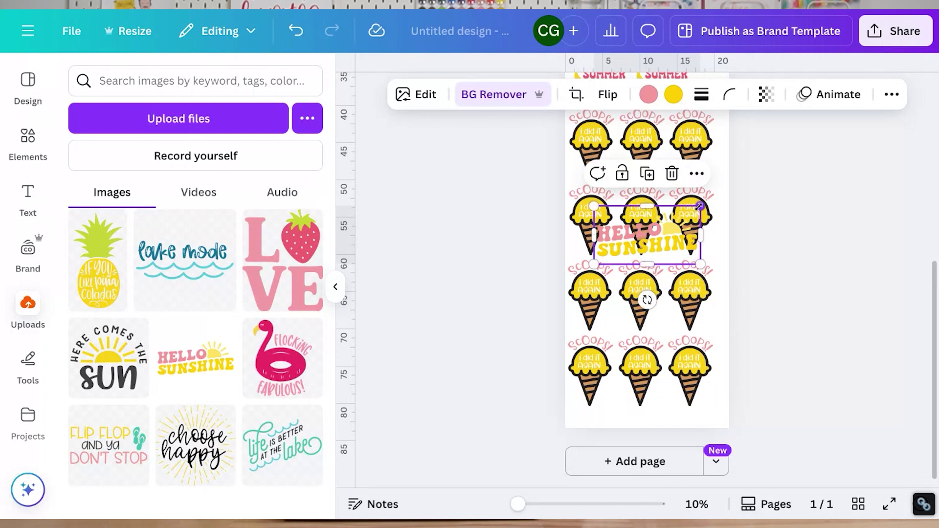
left_click_drag(700, 206, 596, 421)
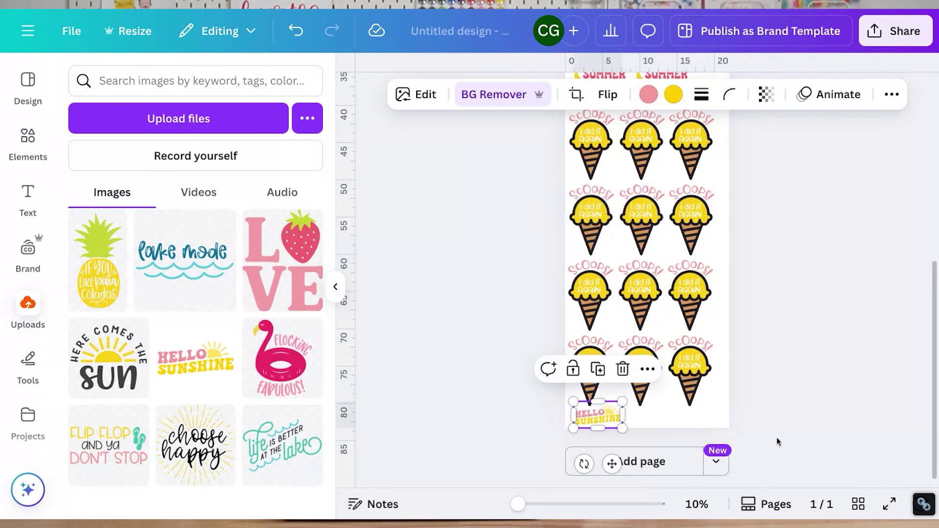
- Copy Hello Sunshine into a row of three, then zoom out to 17%
scroll(779, 441, "up", 5)
scroll(779, 441, "down", 5)
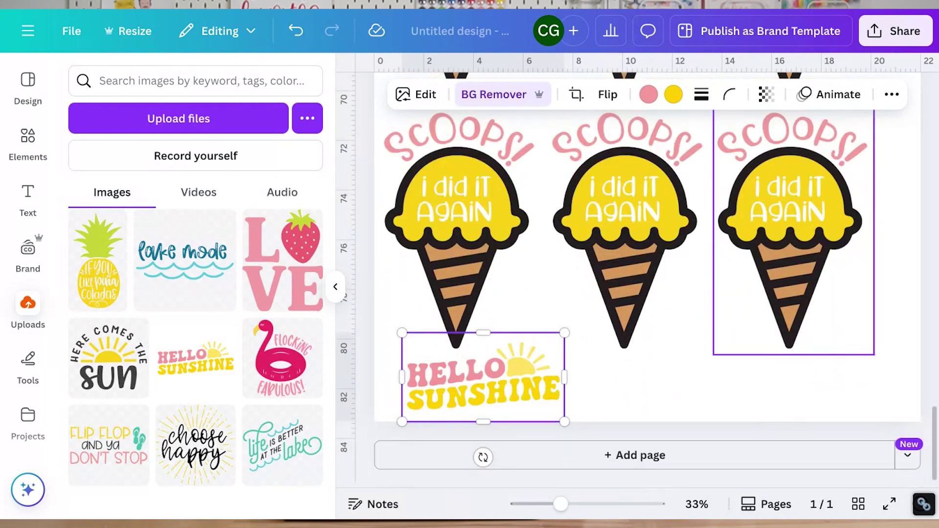
left_click(519, 390)
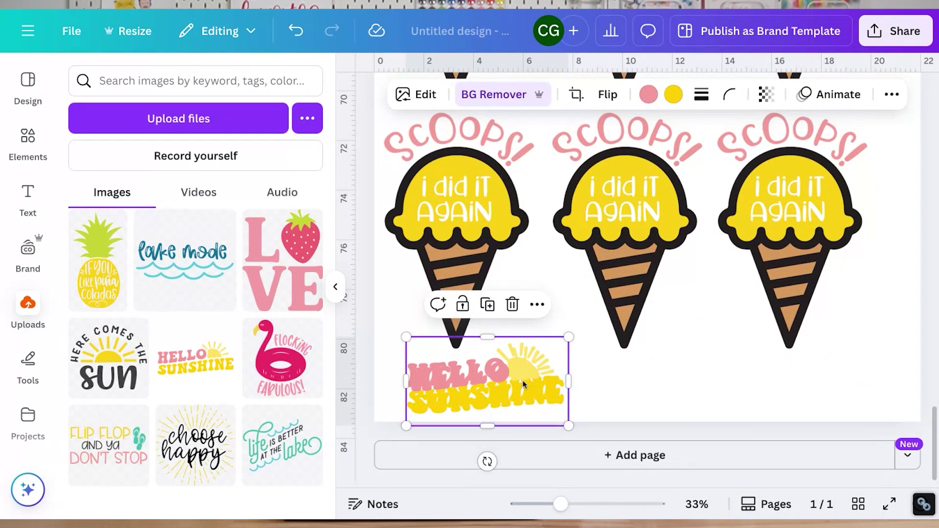
left_click_drag(522, 383, 828, 376)
left_click(866, 269)
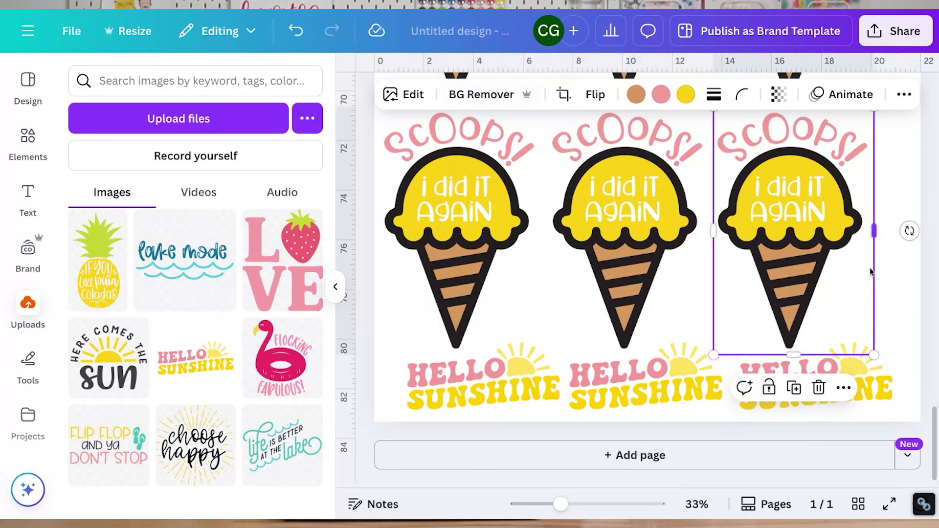
left_click(503, 423)
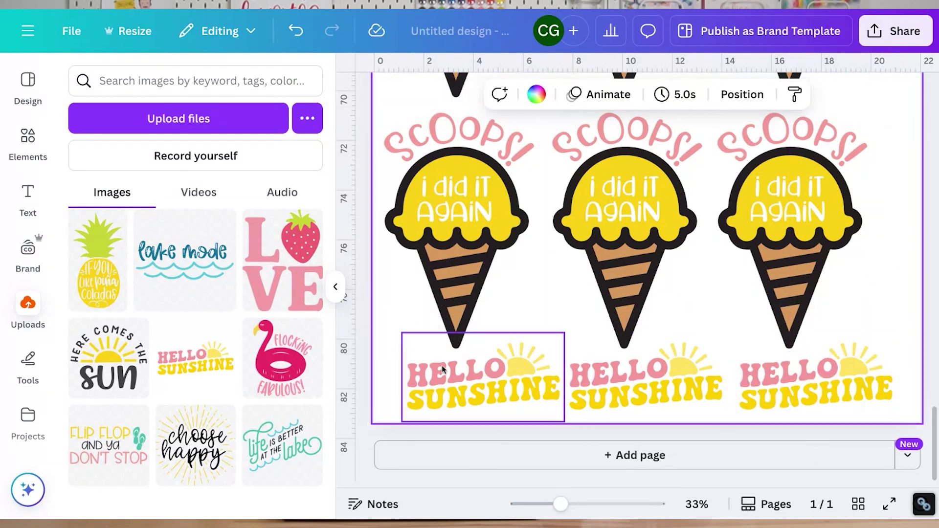
scroll(777, 307, "up", 15)
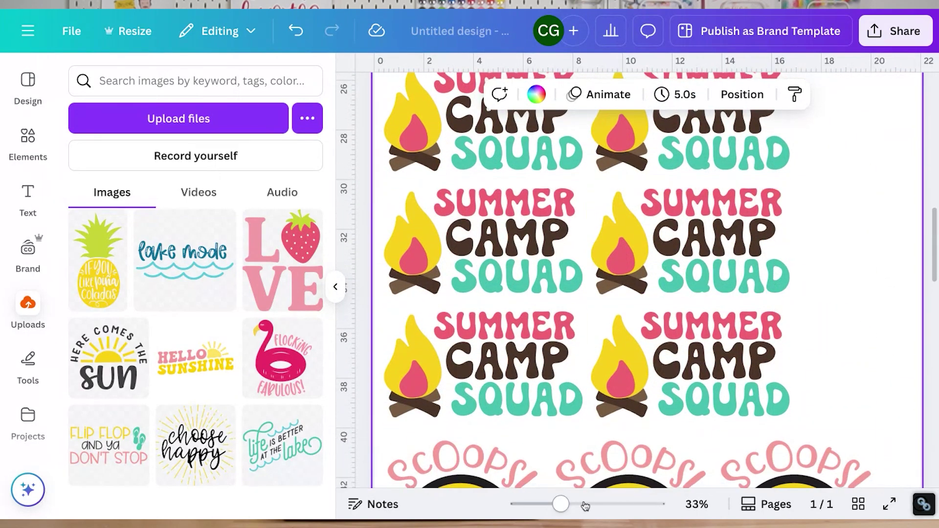
left_click_drag(561, 504, 536, 508)
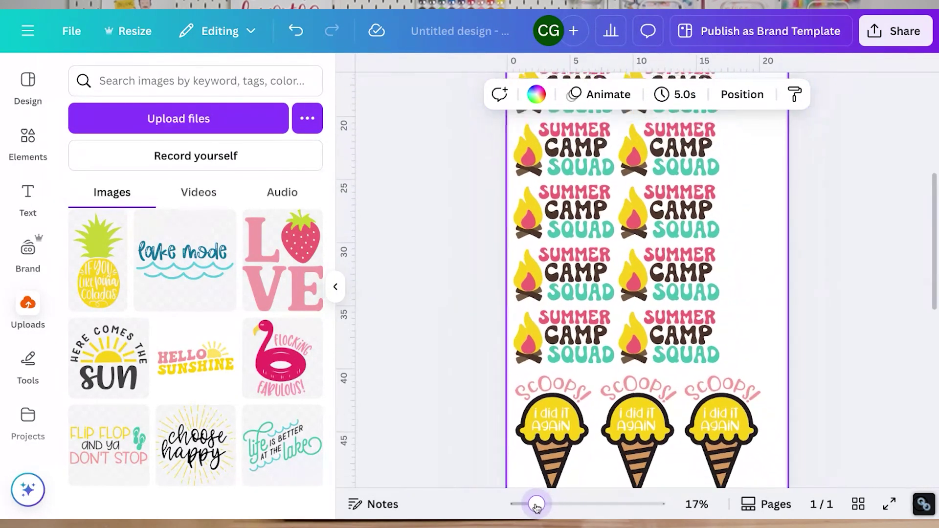
- Add the Flocking Fabulous flamingo, shrink it, and place it in the page's top-right corner
scroll(684, 318, "up", 5)
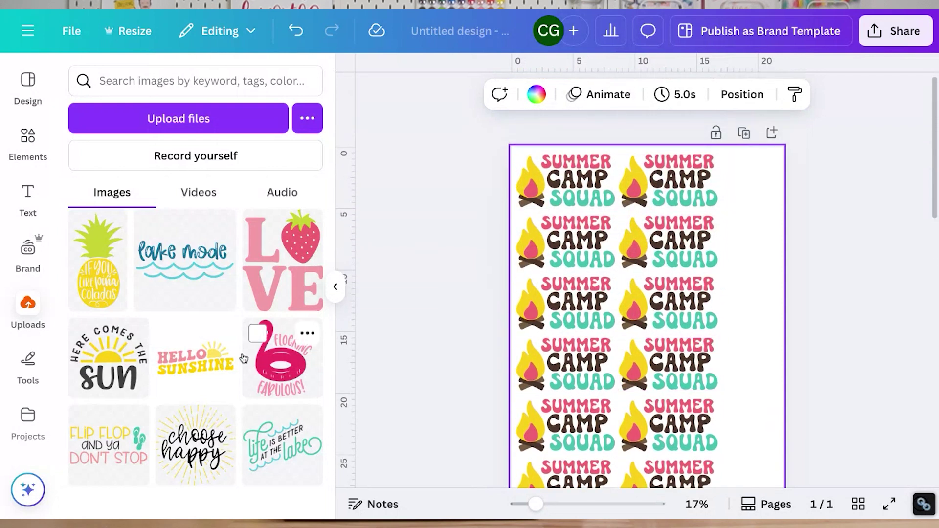
left_click(279, 385)
scroll(582, 362, "down", 5)
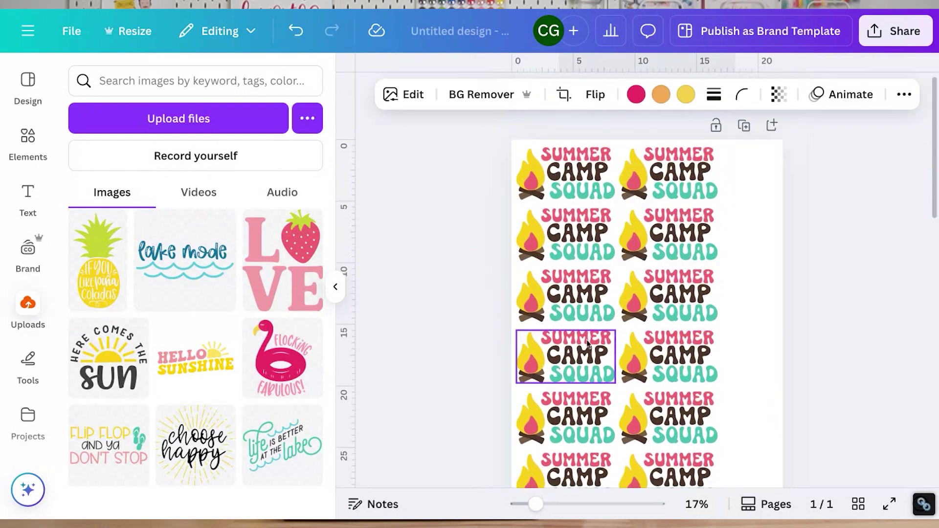
left_click_drag(559, 202, 668, 310)
left_click_drag(688, 365, 742, 148)
scroll(743, 150, "up", 4)
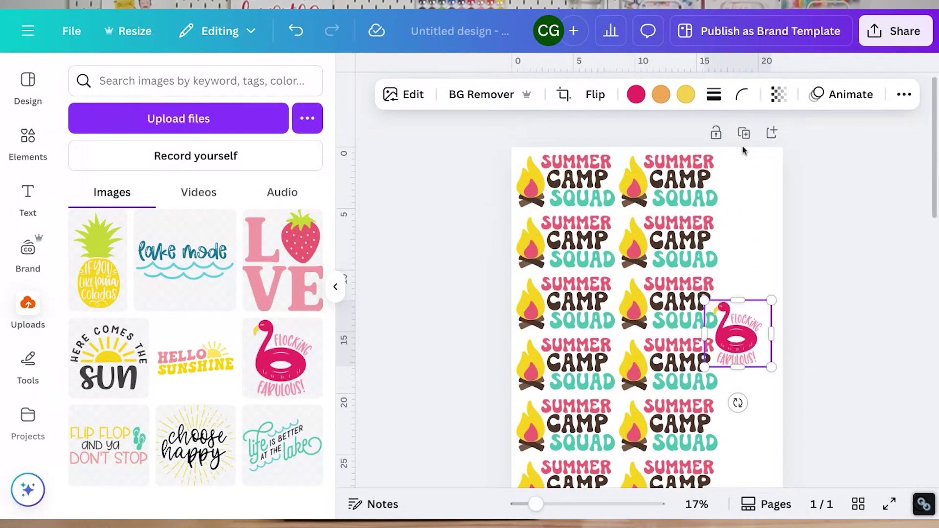
left_click_drag(725, 310, 747, 191)
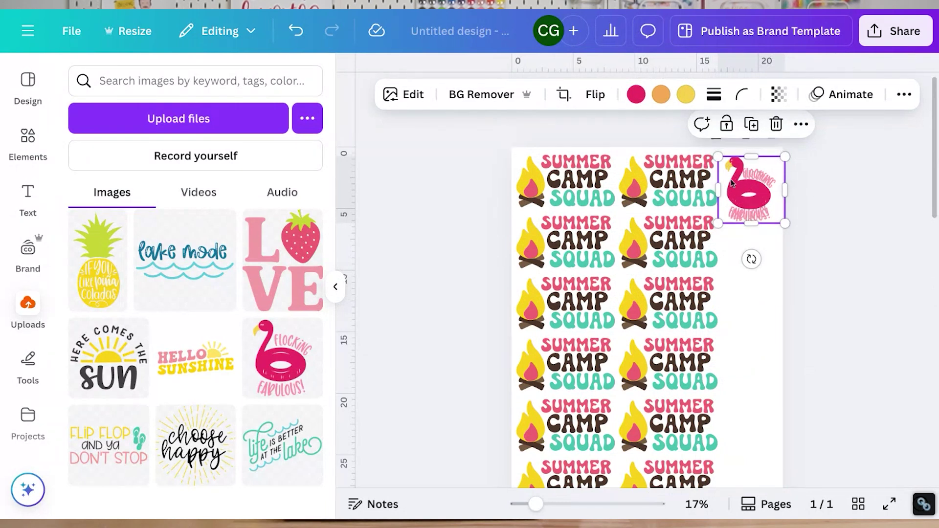
- Duplicate the flamingo down the right side to build a column beside the Summer Camp Squad rows
left_click_drag(739, 187, 738, 258)
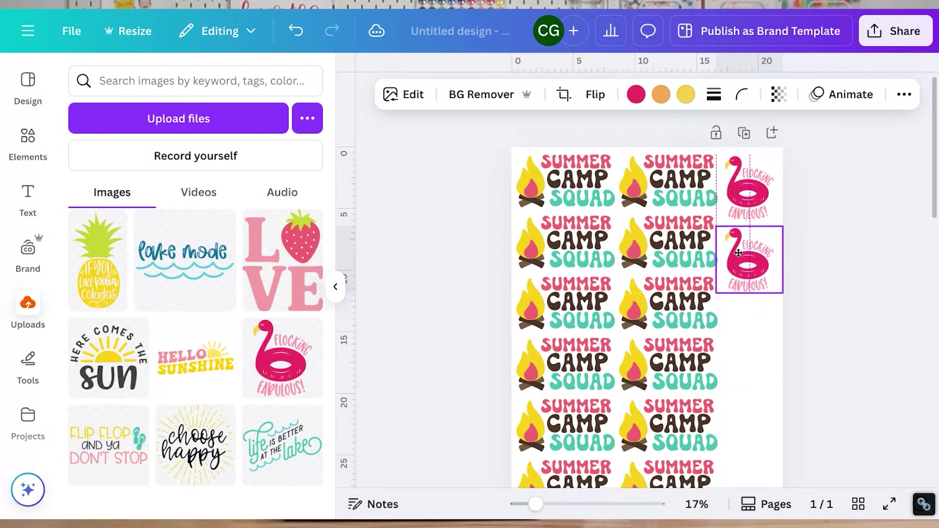
left_click(748, 193, "shift")
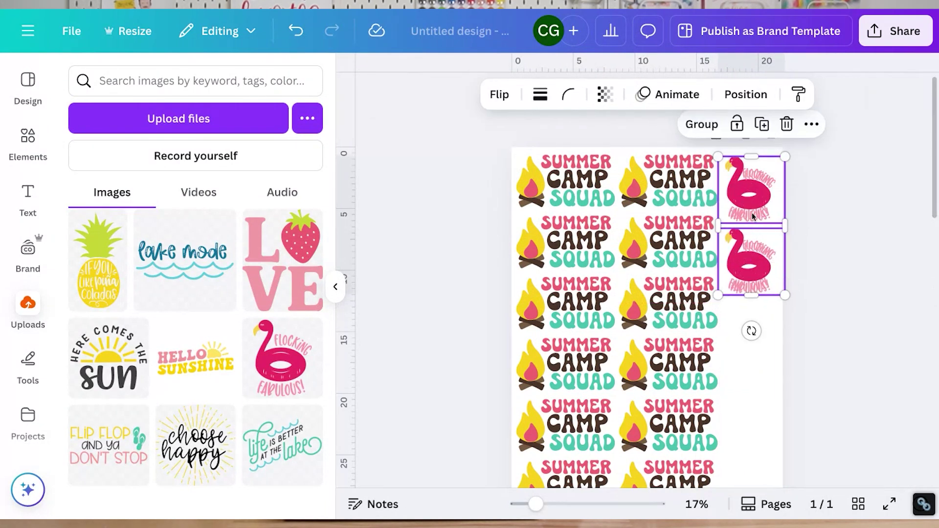
left_click_drag(747, 194, 744, 334)
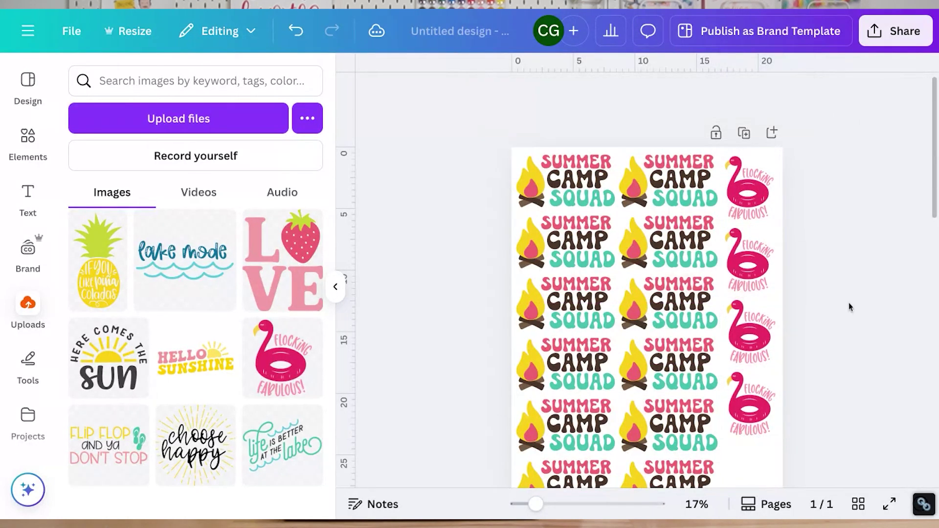
scroll(849, 307, "down", 3)
left_click_drag(759, 167, 757, 449)
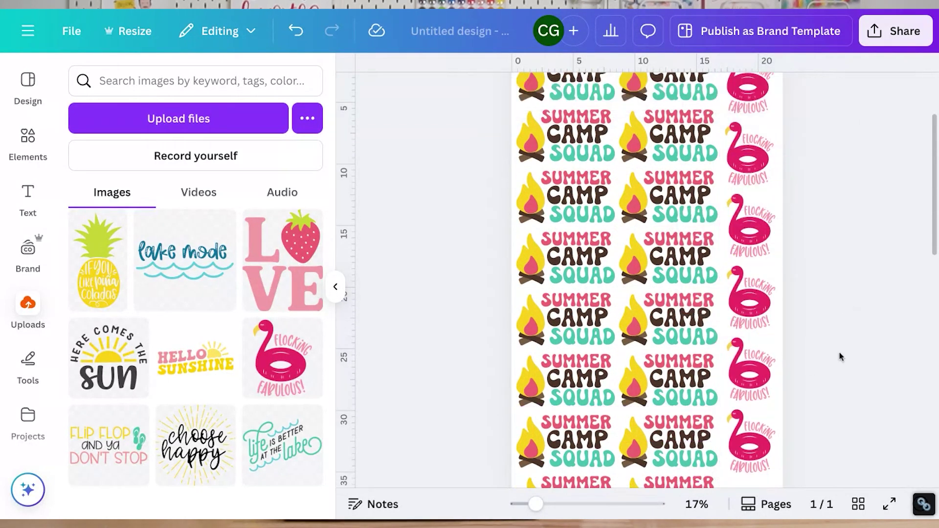
scroll(839, 356, "down", 5)
left_click(738, 269)
left_click_drag(738, 268, 745, 323)
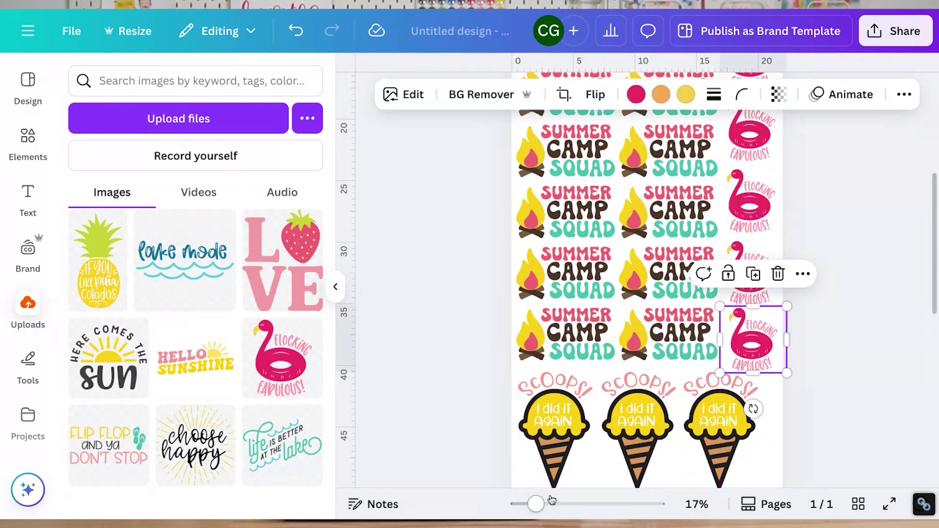
left_click_drag(541, 505, 518, 505)
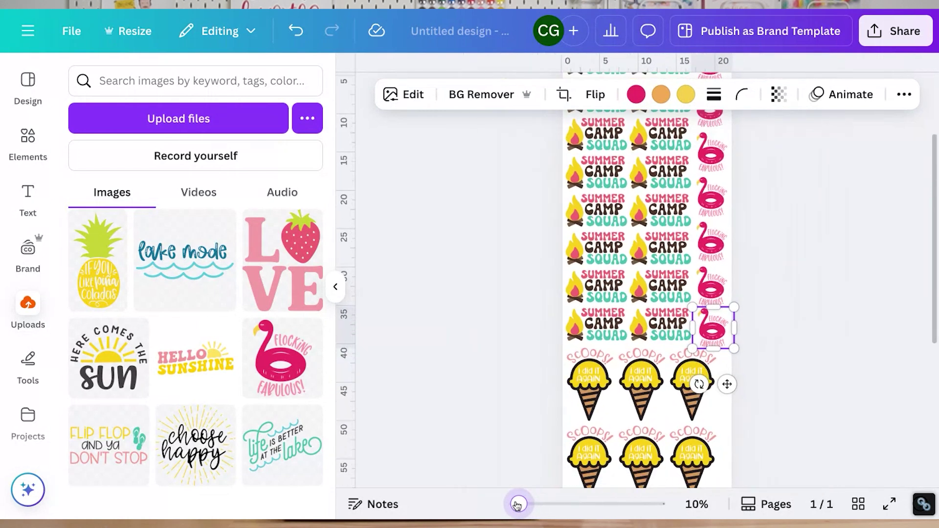
scroll(847, 284, "up", 3)
- Center-align the flamingo column and space the flamingos evenly vertically
left_click(821, 396)
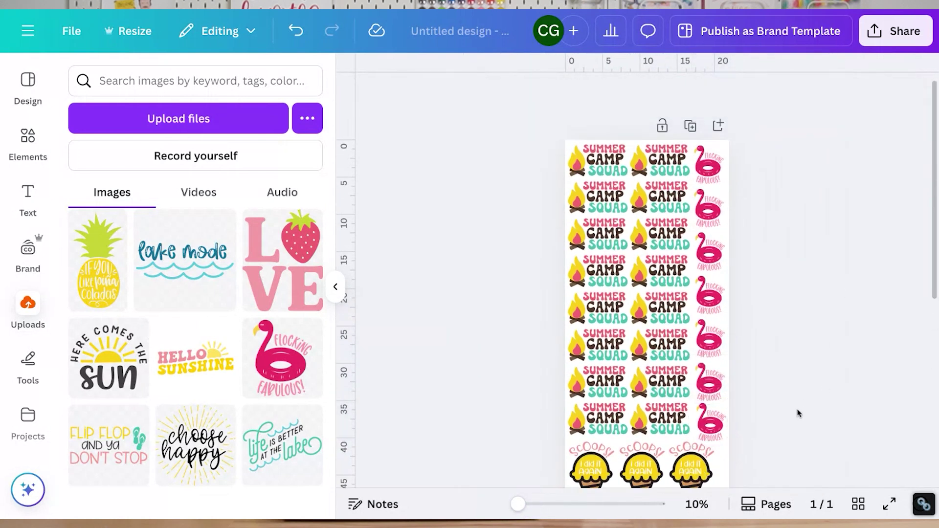
left_click_drag(799, 413, 714, 145)
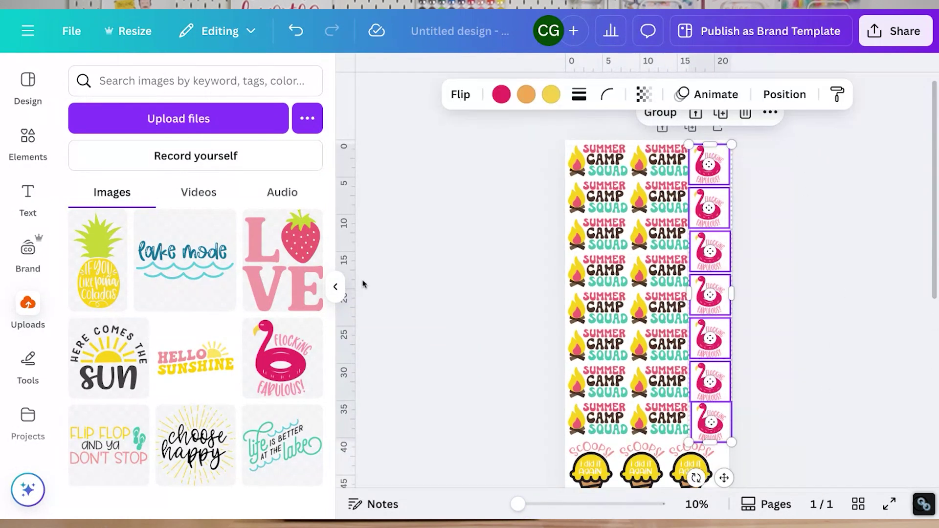
left_click(785, 94)
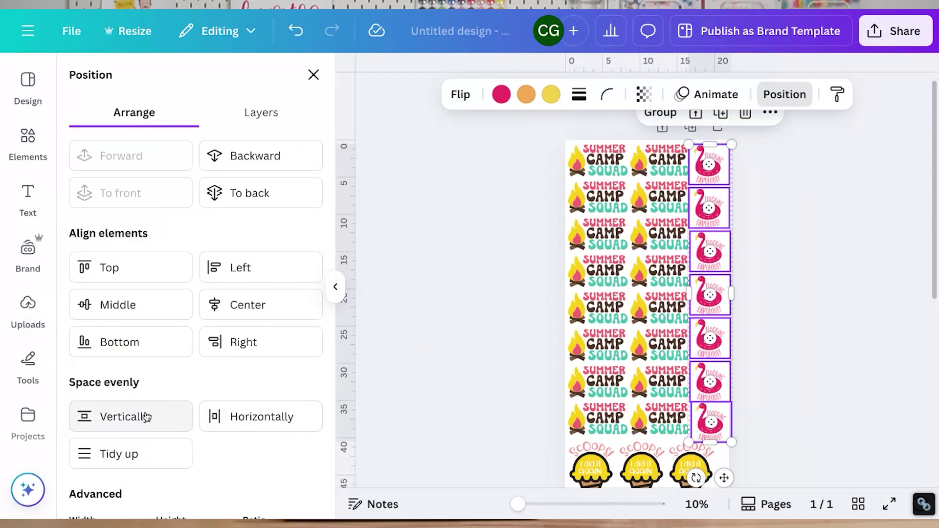
left_click(262, 304)
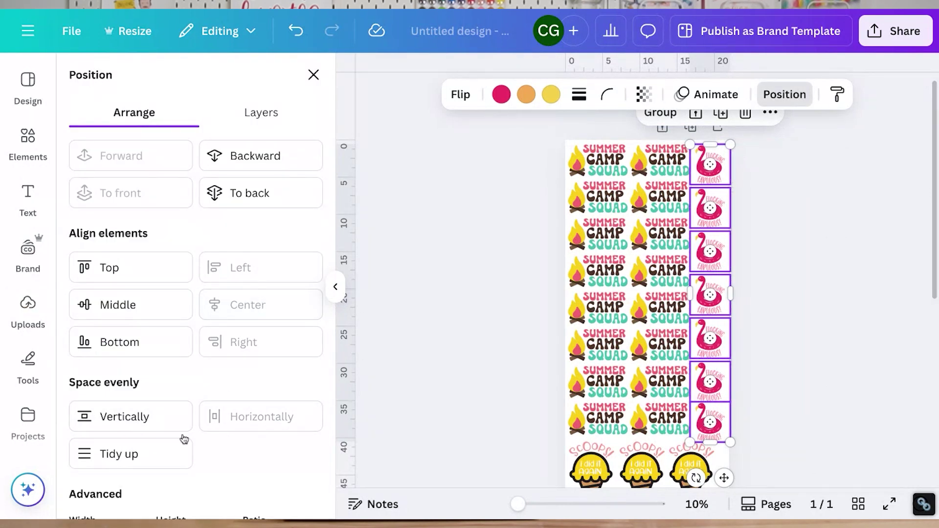
left_click(116, 452)
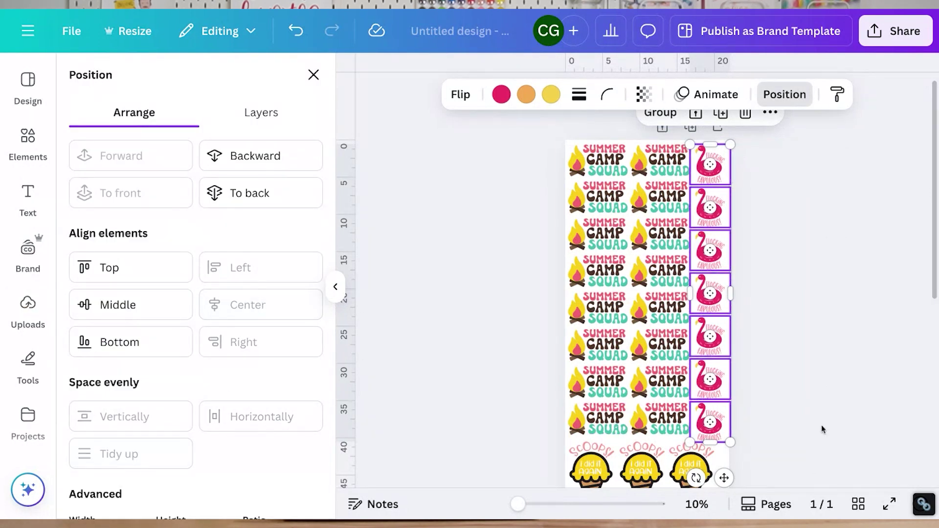
left_click(823, 214)
scroll(823, 214, "down", 7)
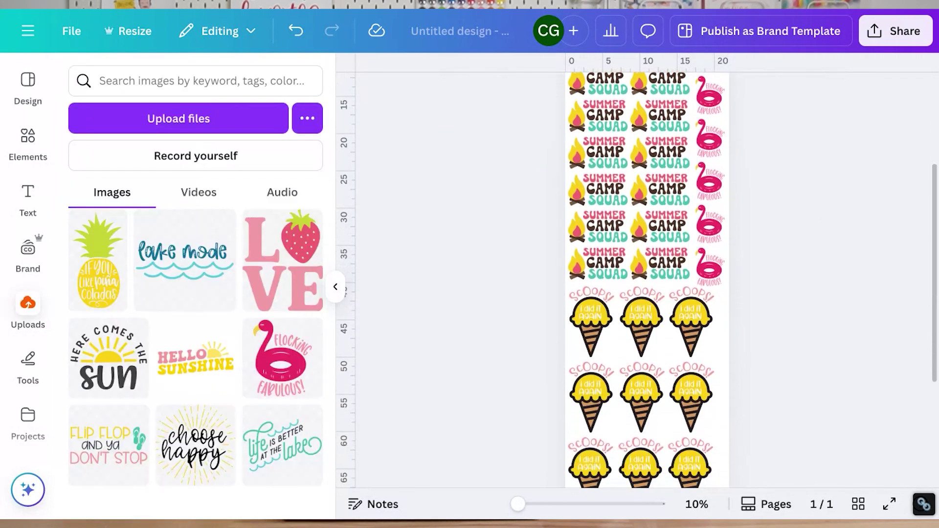
scroll(645, 279, "up", 7)
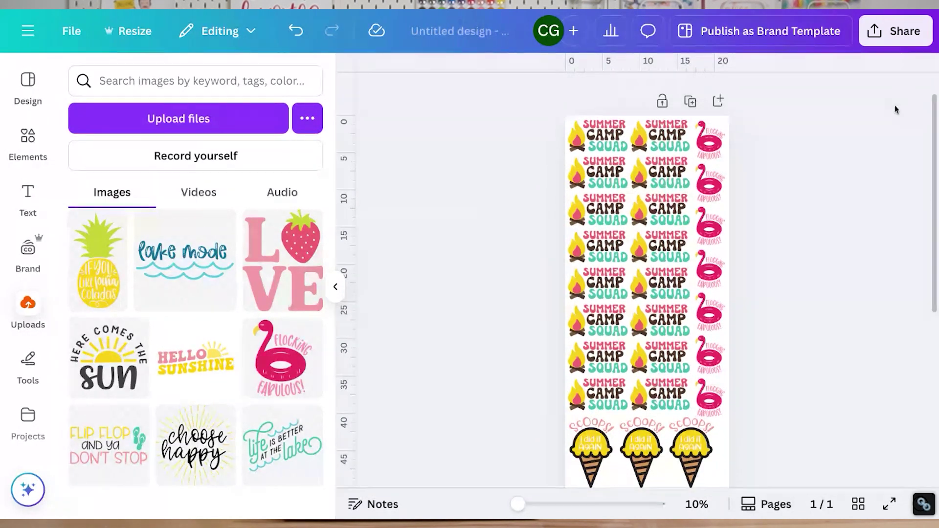
- Download the gang sheet as a PNG with Transparent background checked
left_click(902, 43)
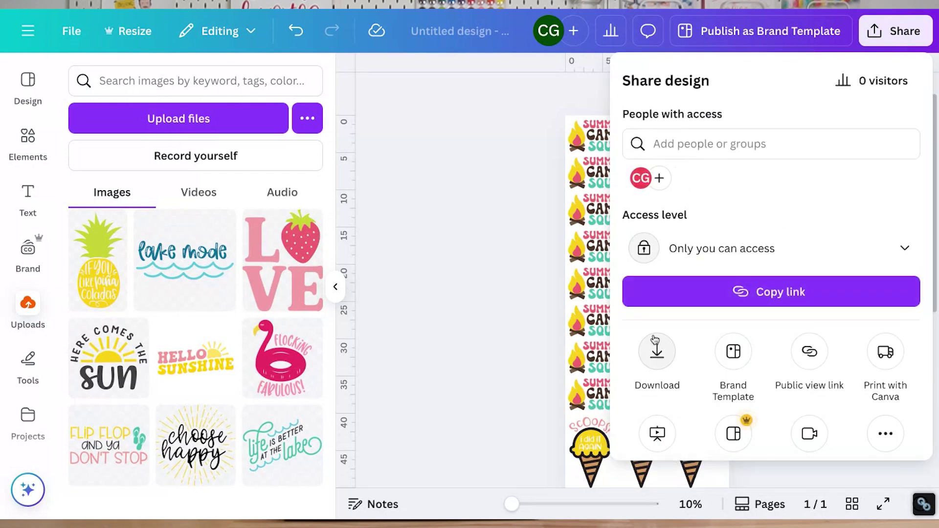
left_click(657, 351)
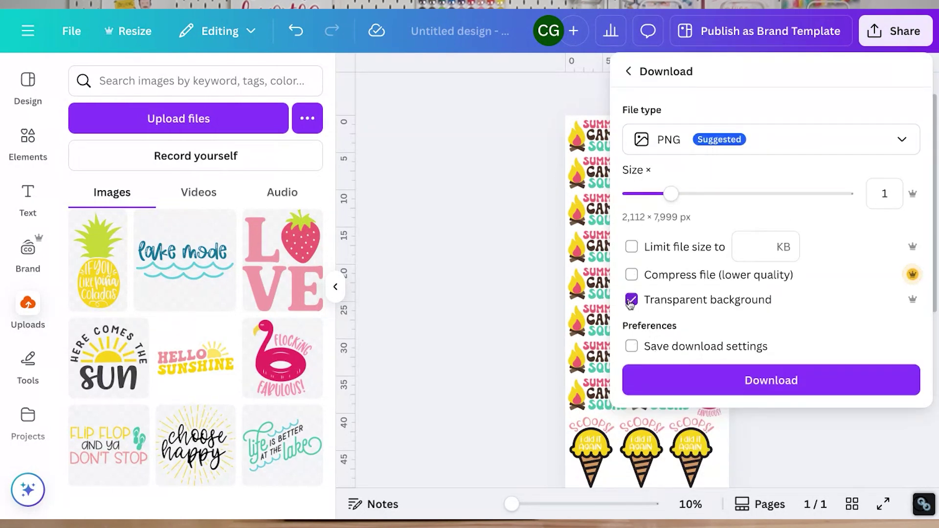
left_click(831, 382)
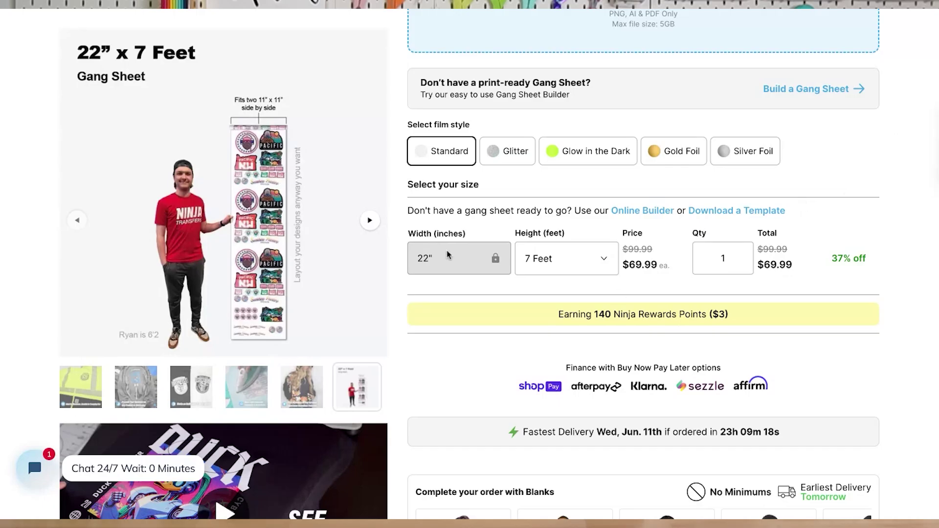
left_click(581, 265)
left_click(575, 306)
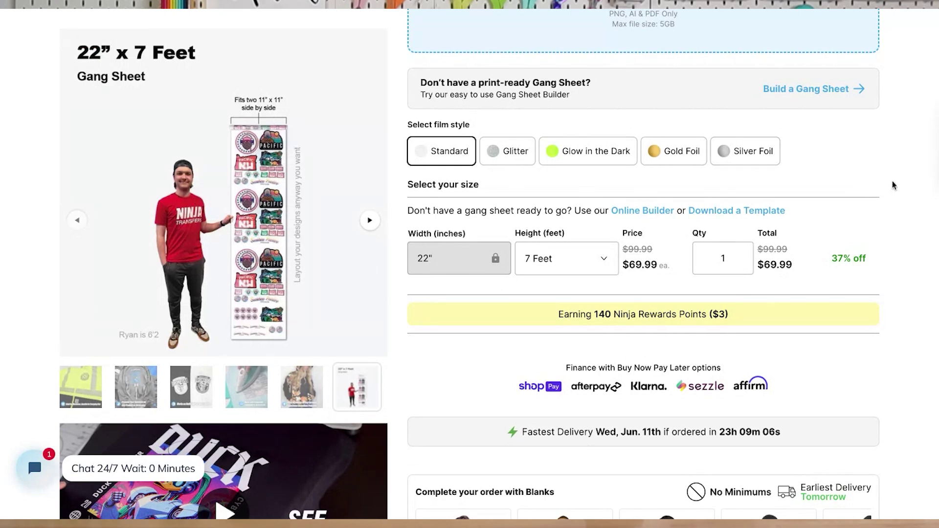
scroll(876, 180, "up", 5)
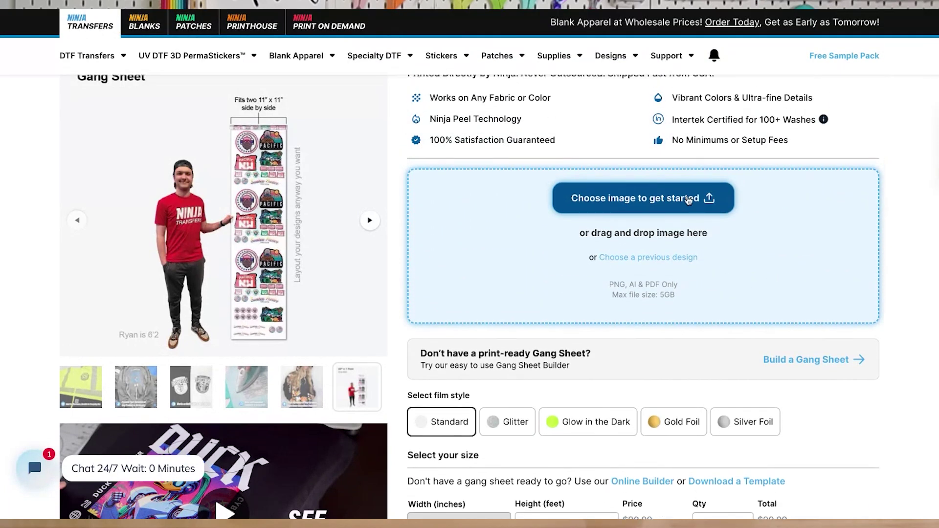
- Upload the downloaded gang sheet PNG and review its 22" × 84" print preview
left_click(644, 204)
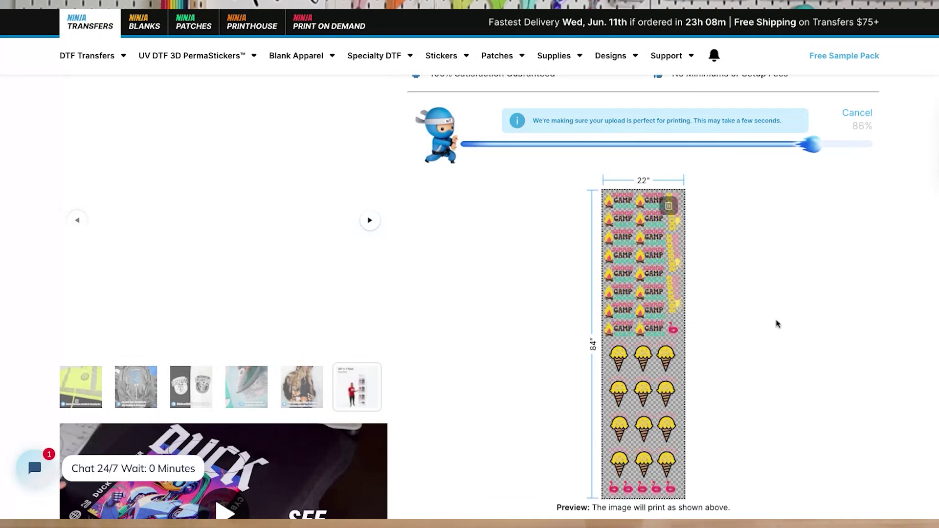
scroll(765, 394, "down", 3)
scroll(767, 391, "up", 1)
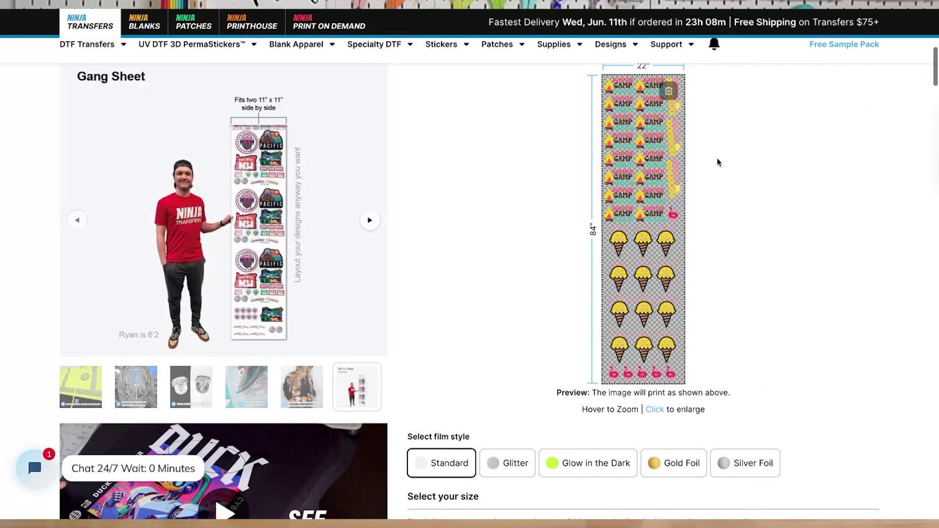
mouse_move(635, 260)
scroll(779, 228, "up", 2)
scroll(779, 232, "down", 2)
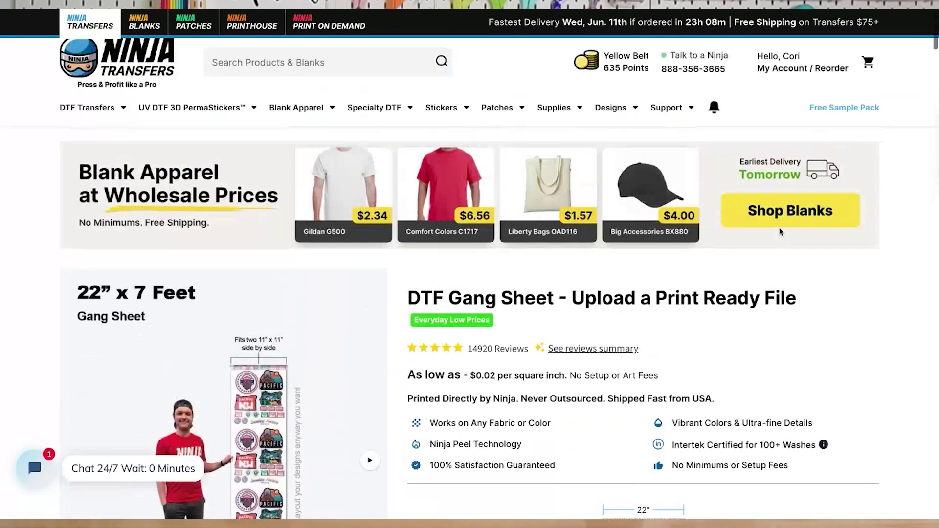